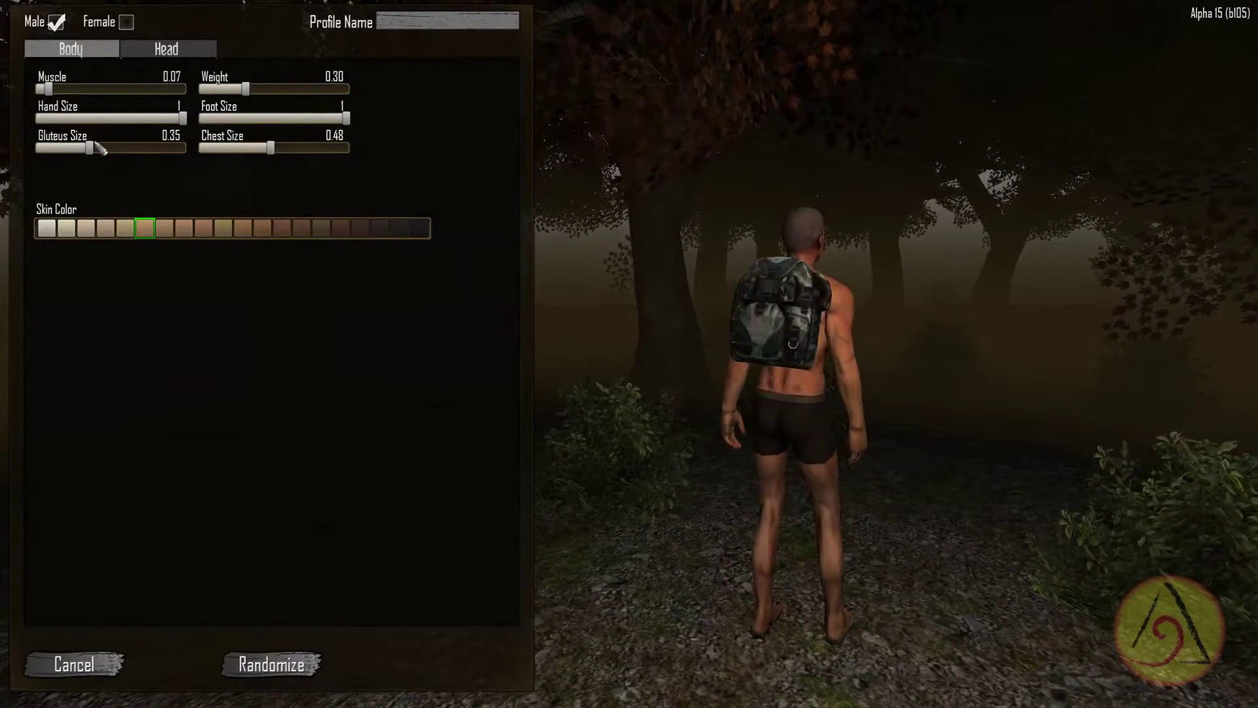
- Enlarge the Gluteus Size slider in two steps, turning the character side-on and back
{"action": "left_click_drag", "start_coordinate": [91, 147], "coordinate": [138, 148]}
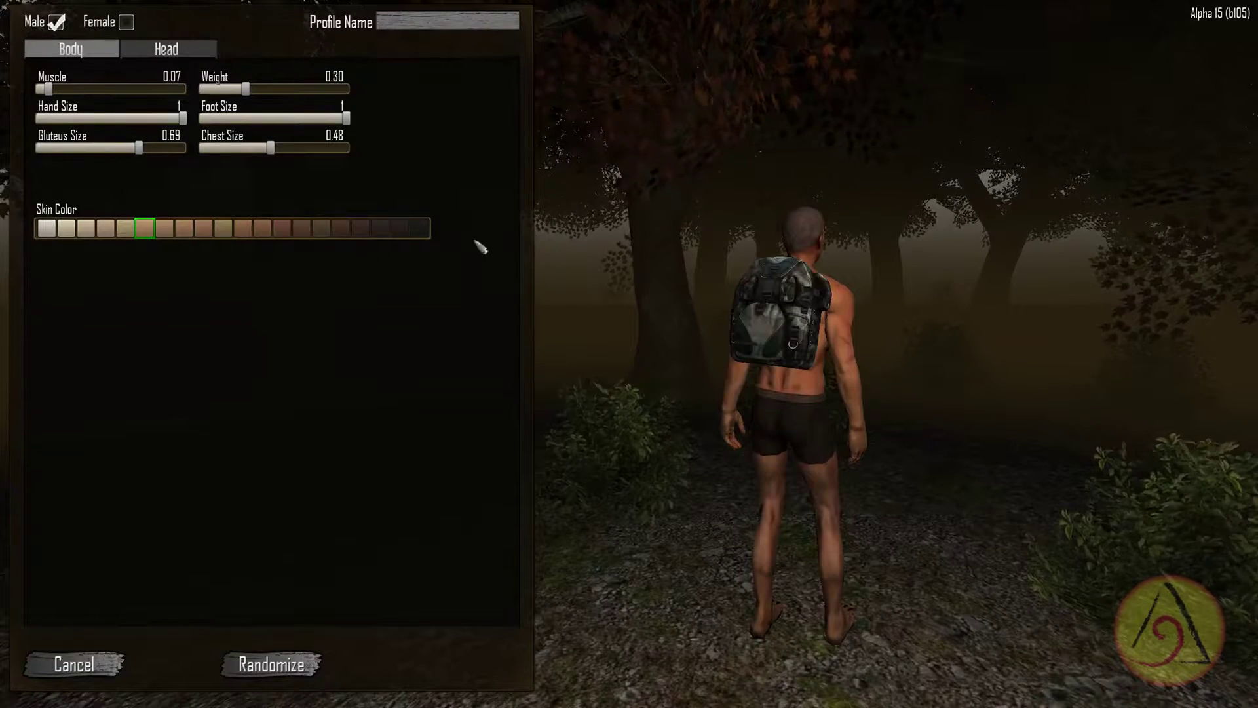
{"action": "left_click_drag", "start_coordinate": [789, 496], "coordinate": [858, 482]}
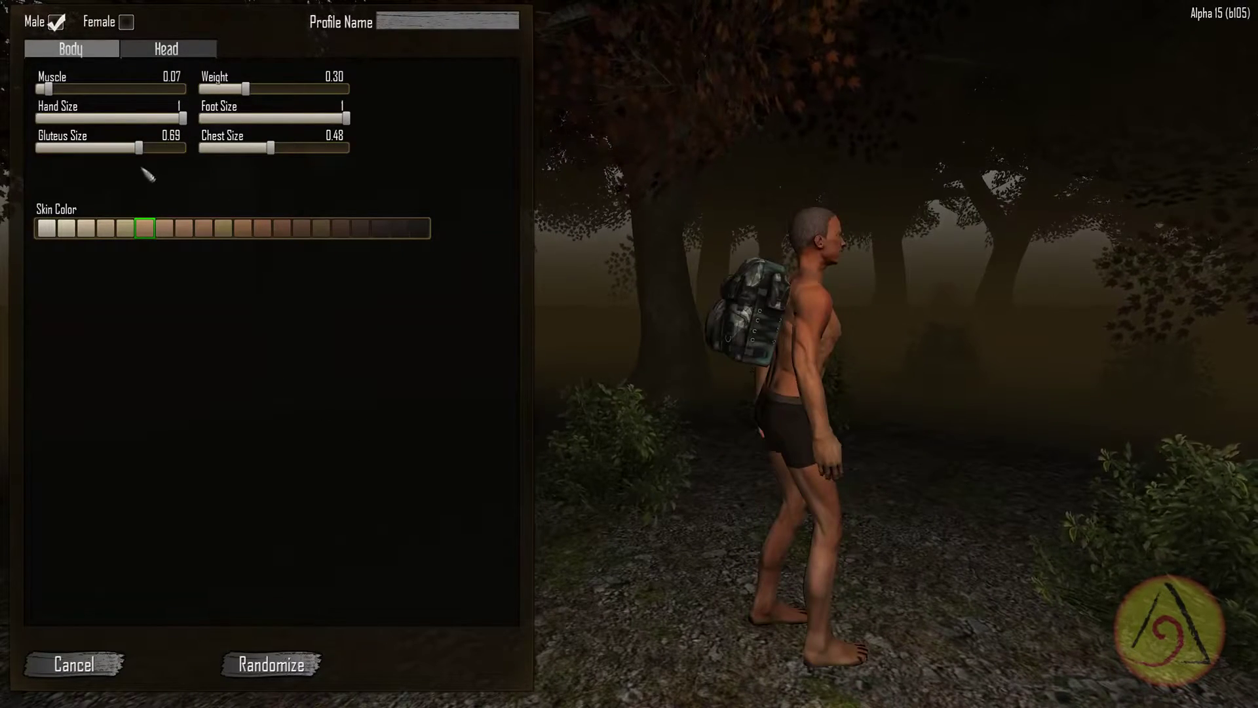
{"action": "left_click_drag", "start_coordinate": [139, 148], "coordinate": [150, 147]}
{"action": "mouse_move", "coordinate": [825, 376]}
{"action": "left_mouse_down"}
{"action": "mouse_move", "coordinate": [697, 382]}
{"action": "mouse_move", "coordinate": [511, 315]}
{"action": "left_mouse_up"}
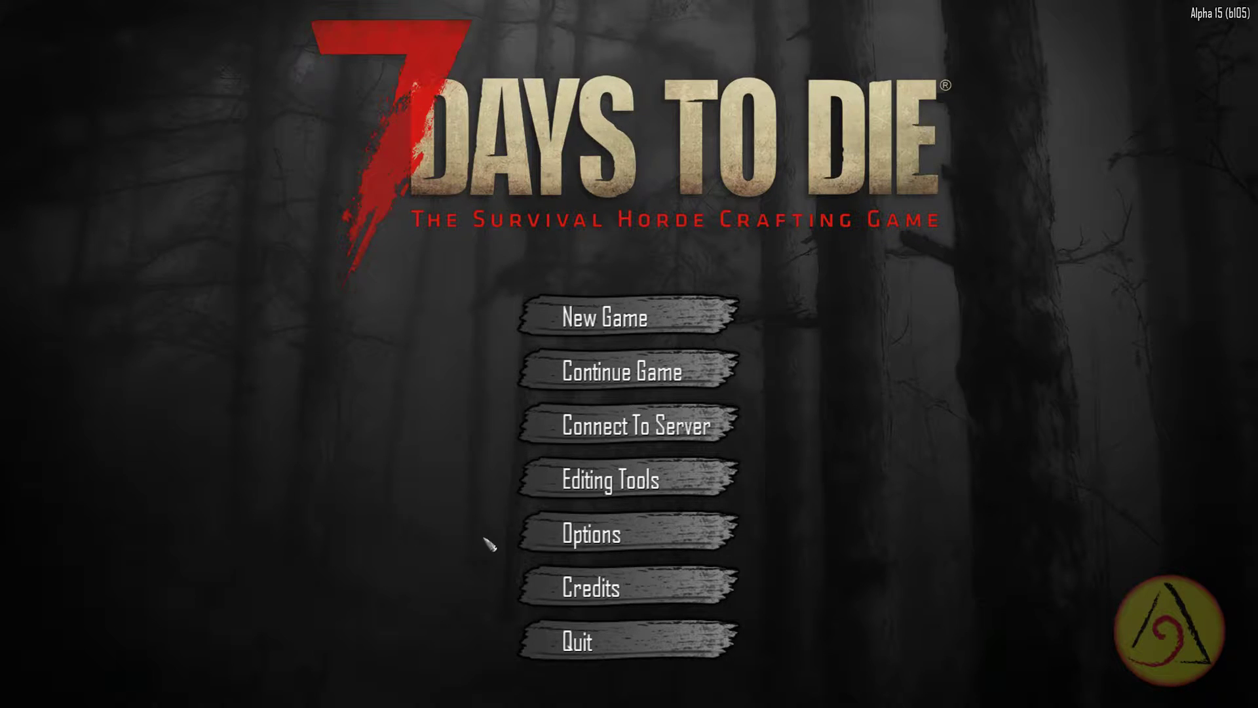
- In Video options, turn anti-aliasing on and set texture quality to Full Size
{"action": "left_click", "coordinate": [560, 534]}
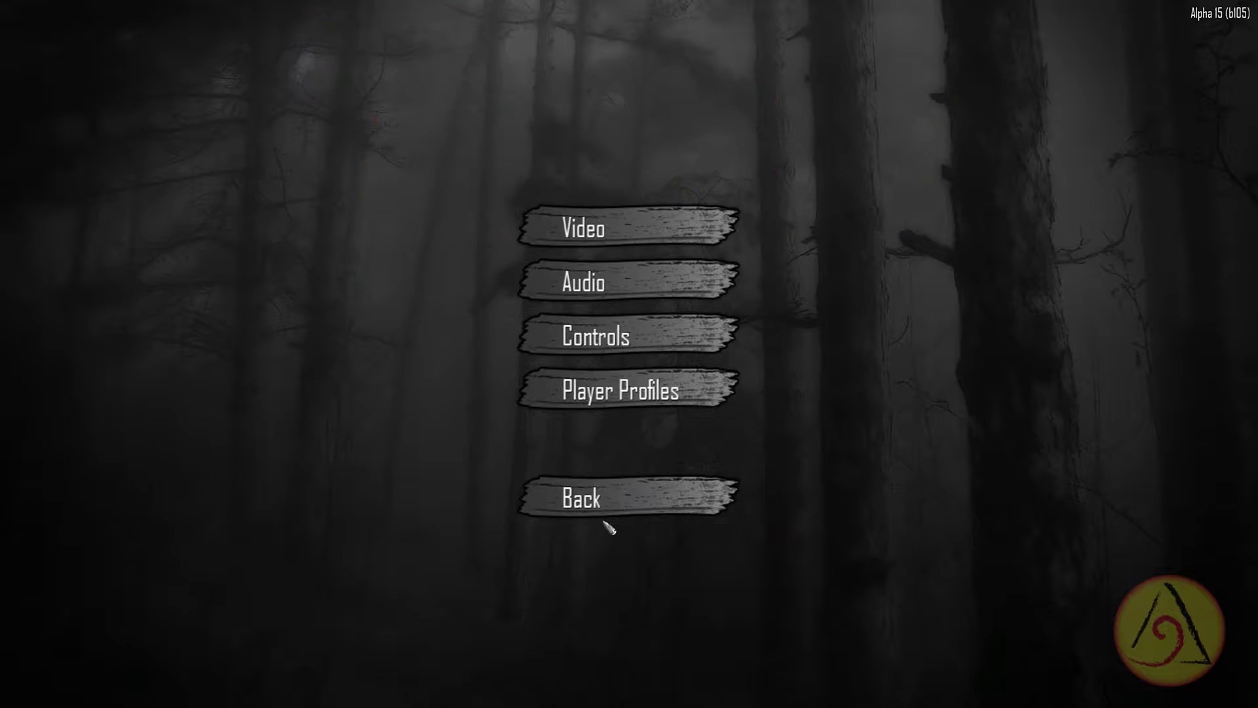
{"action": "left_click", "coordinate": [551, 228]}
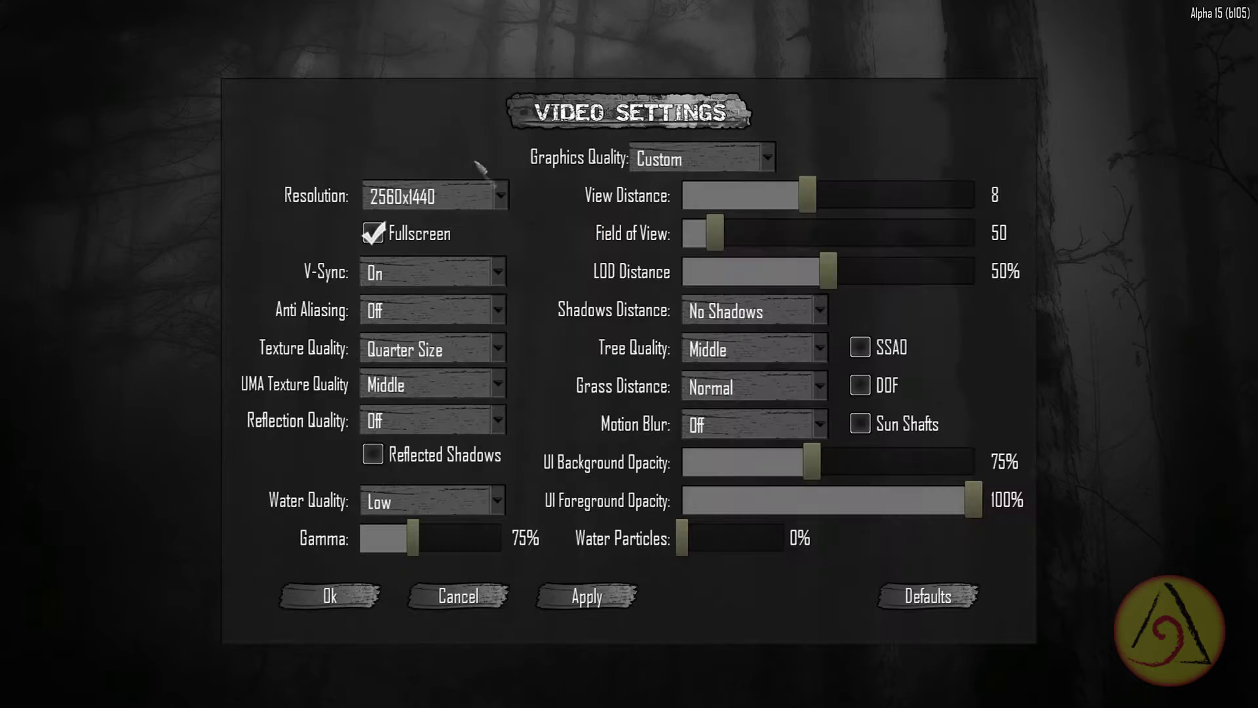
{"action": "left_click", "coordinate": [500, 311]}
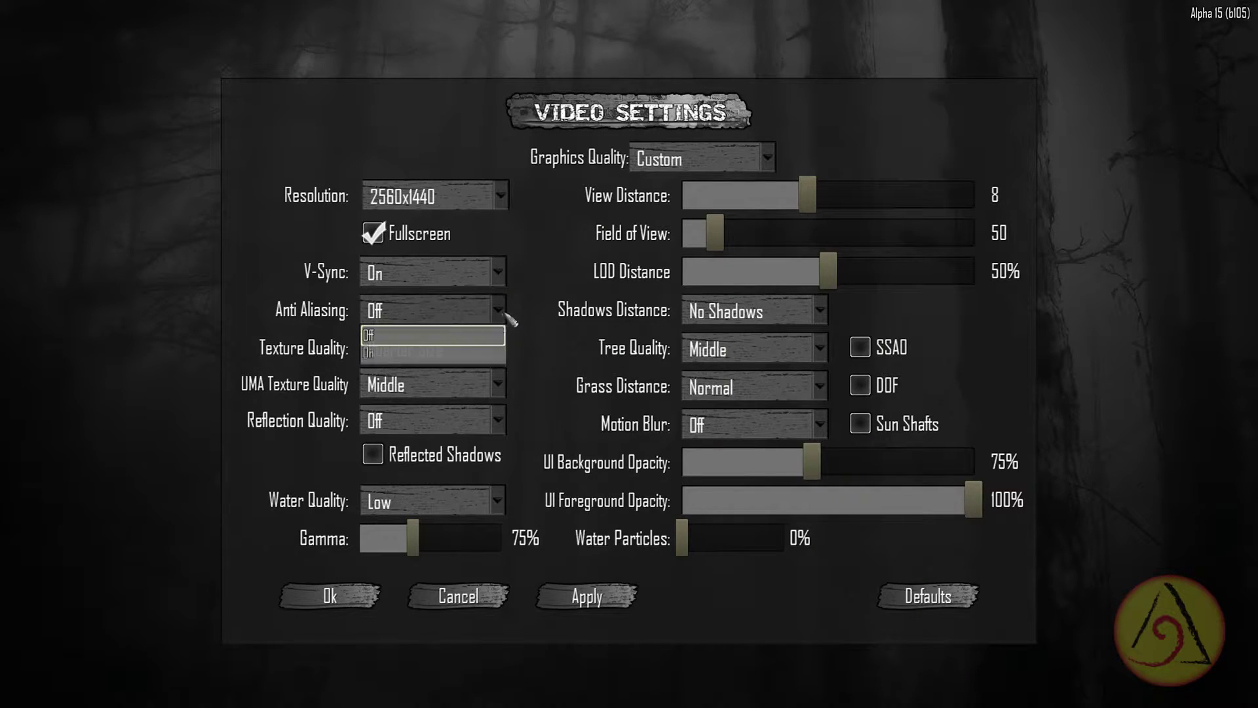
{"action": "left_click", "coordinate": [462, 351]}
{"action": "left_click", "coordinate": [500, 352]}
{"action": "left_click", "coordinate": [433, 374]}
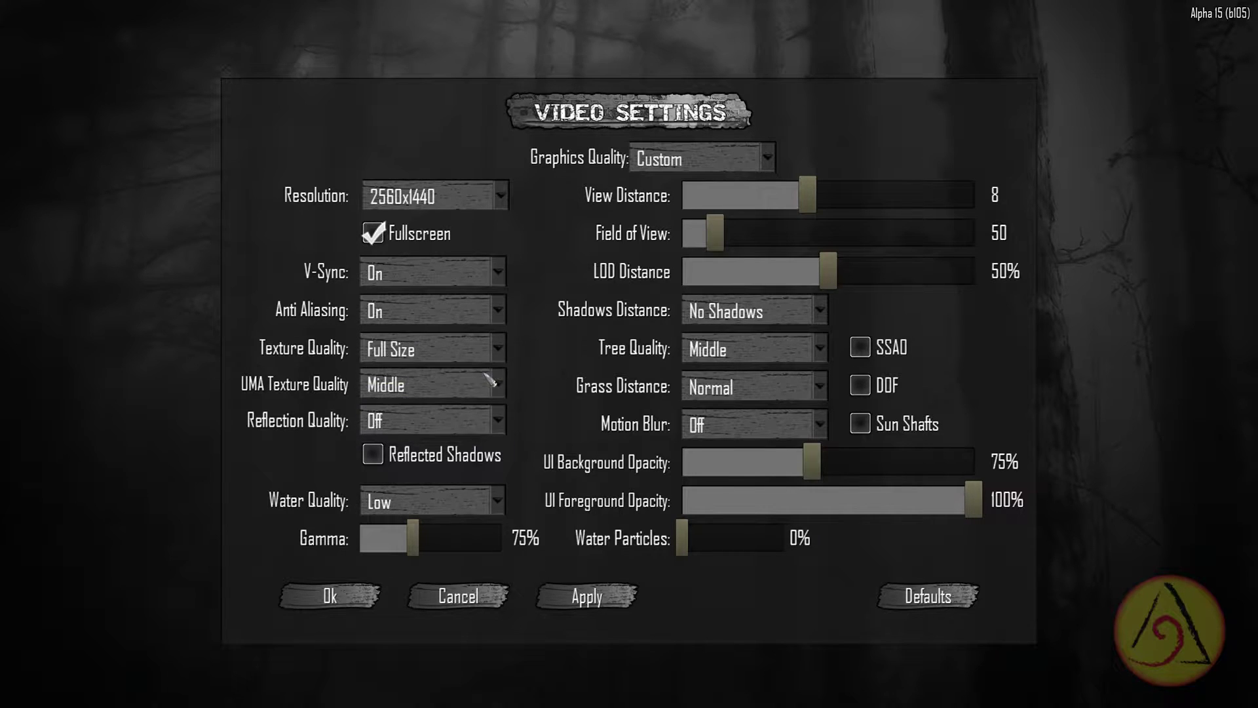
- Set UMA textures High, reflections Ultra with reflected shadows, water High, view distance 12
{"action": "left_click", "coordinate": [499, 386]}
{"action": "left_click", "coordinate": [487, 413]}
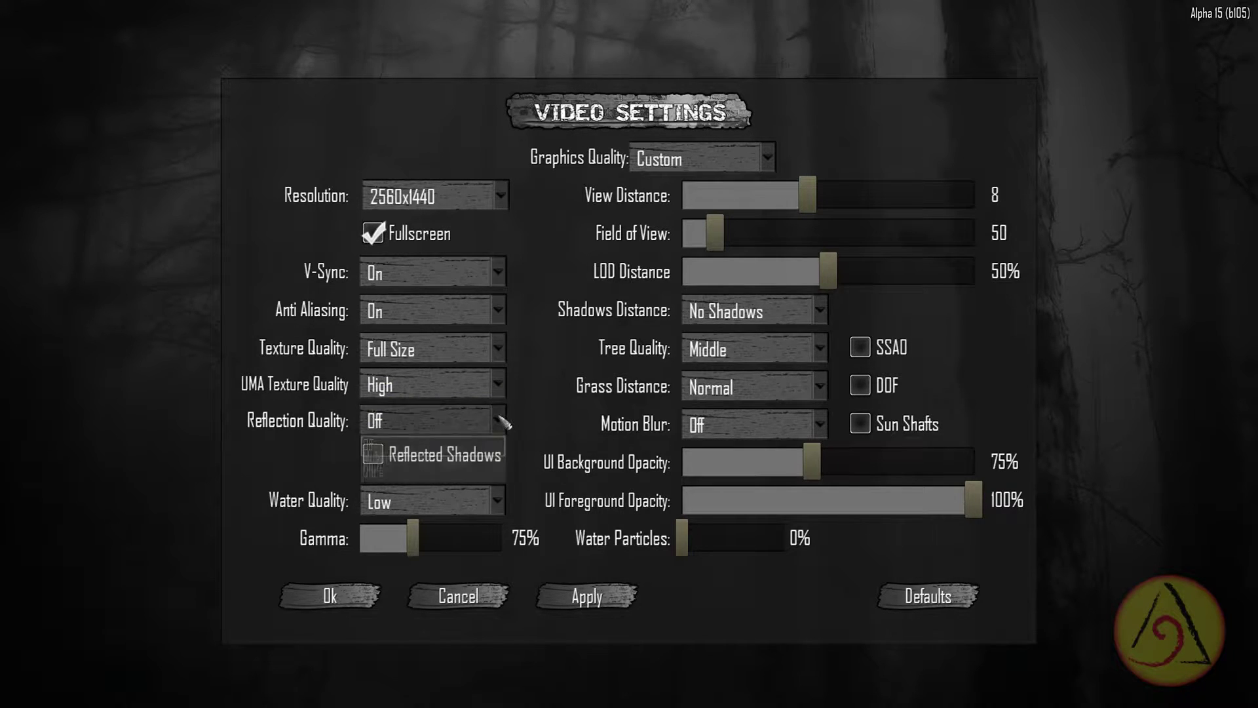
{"action": "left_click", "coordinate": [499, 423]}
{"action": "left_click", "coordinate": [462, 524]}
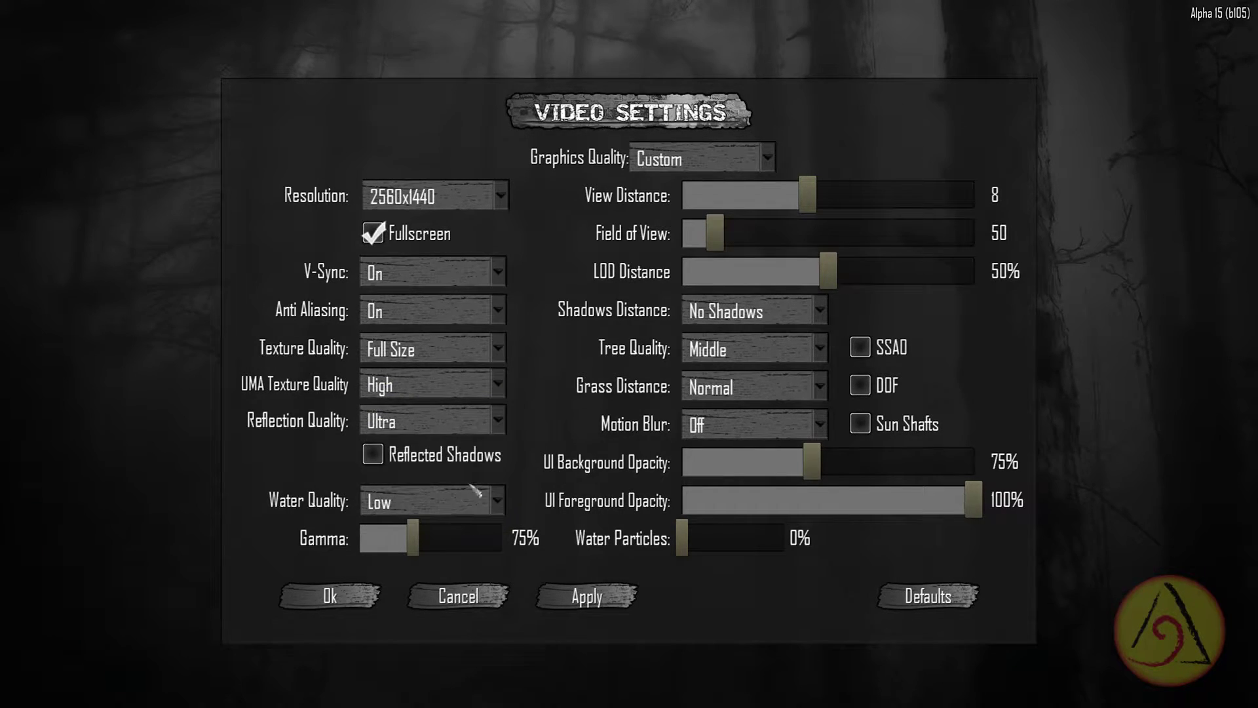
{"action": "left_click", "coordinate": [372, 454]}
{"action": "left_click", "coordinate": [497, 502]}
{"action": "left_click", "coordinate": [433, 546]}
{"action": "left_click_drag", "start_coordinate": [806, 195], "coordinate": [978, 196]}
- Set field of view 90, LOD 100%, Ultra shadows, and enable SSAO, DOF and Sun Shafts
{"action": "left_click_drag", "start_coordinate": [713, 233], "coordinate": [982, 234]}
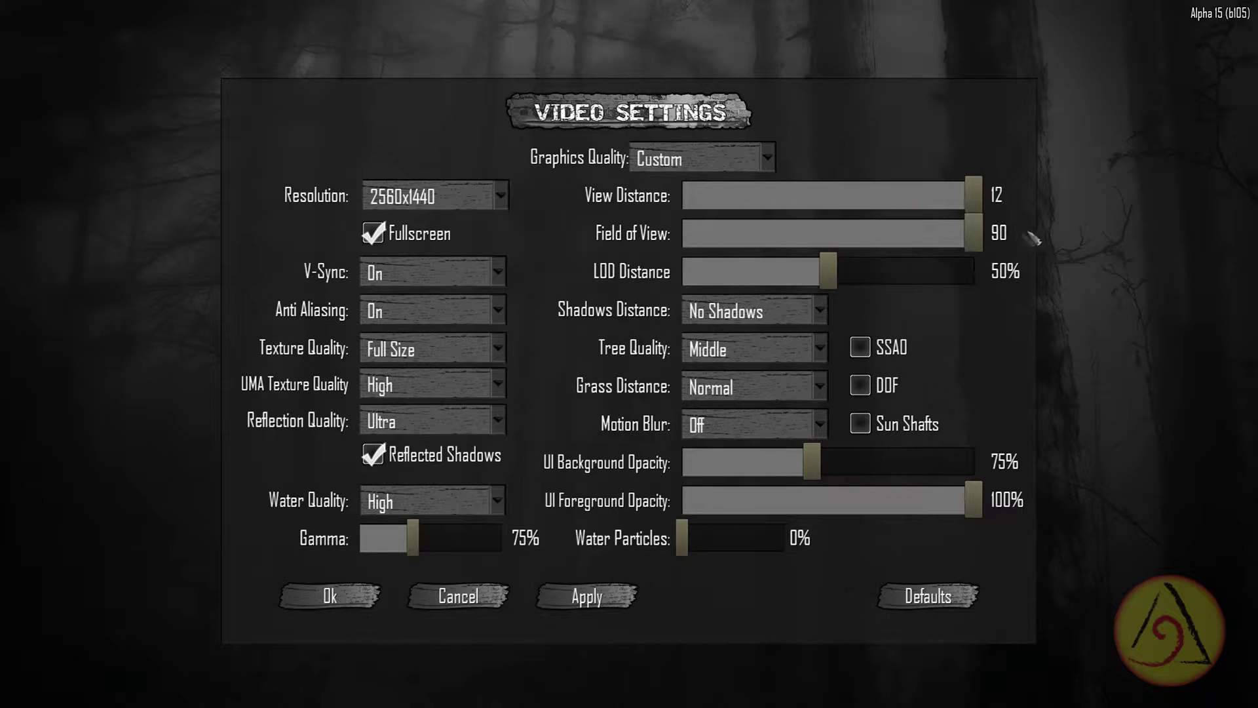
{"action": "left_click_drag", "start_coordinate": [827, 271], "coordinate": [982, 272]}
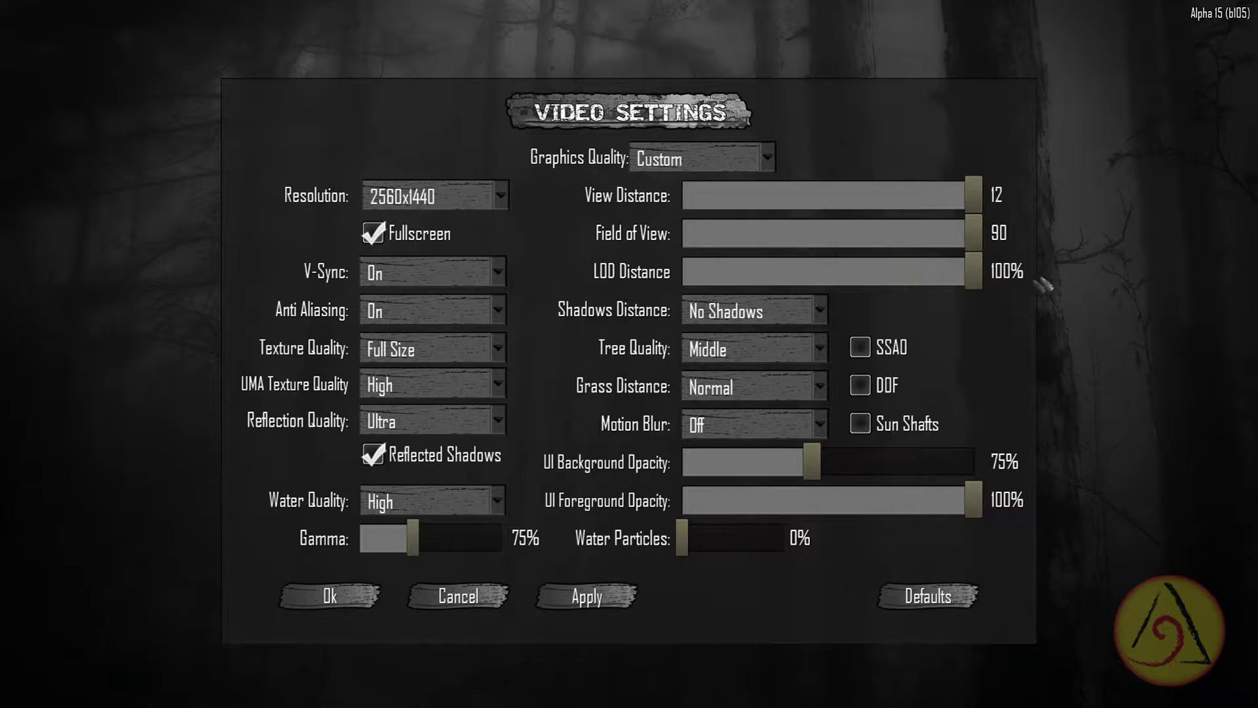
{"action": "left_click", "coordinate": [819, 312]}
{"action": "left_click", "coordinate": [756, 412]}
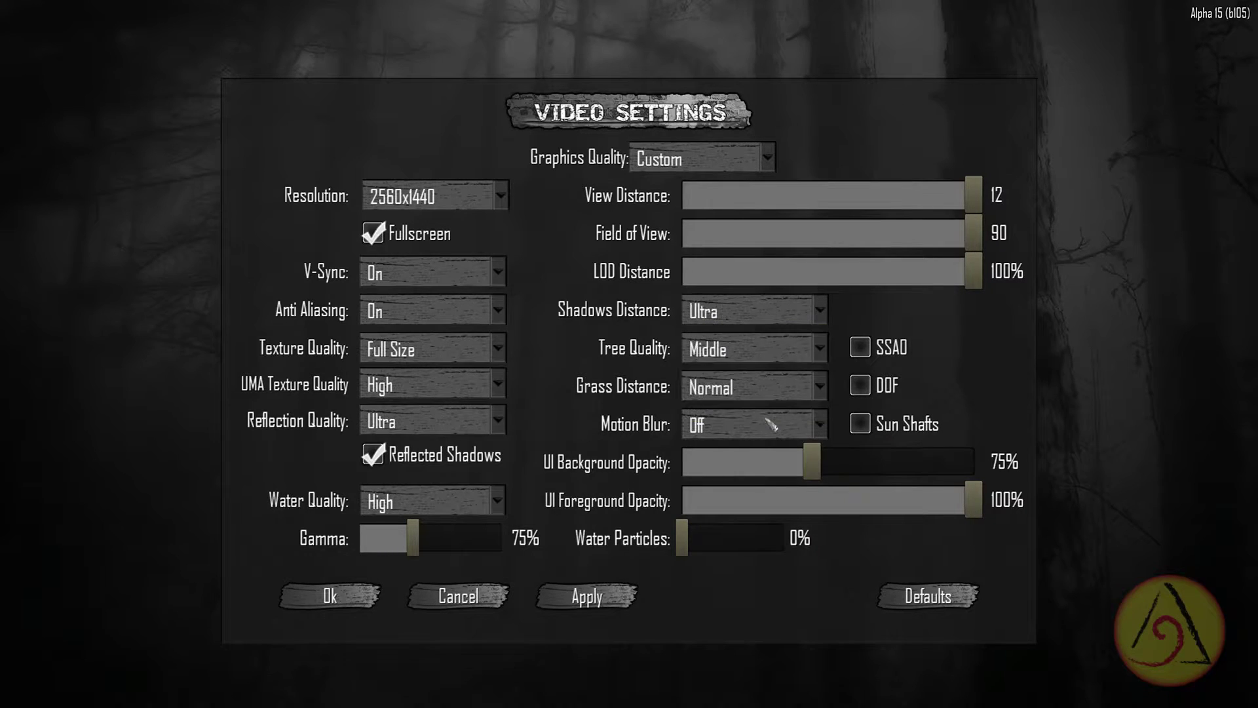
{"action": "left_click", "coordinate": [860, 347]}
{"action": "left_click", "coordinate": [860, 386]}
{"action": "left_click", "coordinate": [860, 424]}
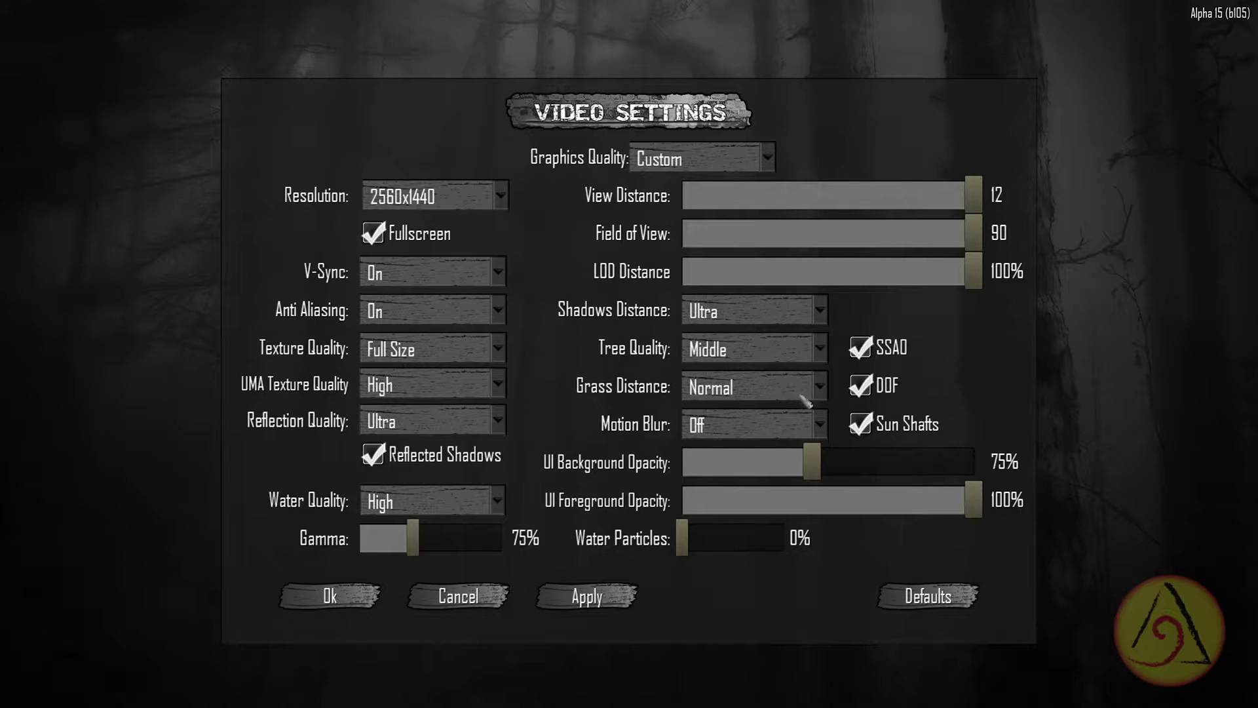
- Set grass distance to Very Far and tree quality to Ultra
{"action": "left_click", "coordinate": [819, 387]}
{"action": "left_click", "coordinate": [747, 473]}
{"action": "left_click", "coordinate": [818, 350]}
{"action": "left_click", "coordinate": [747, 432]}
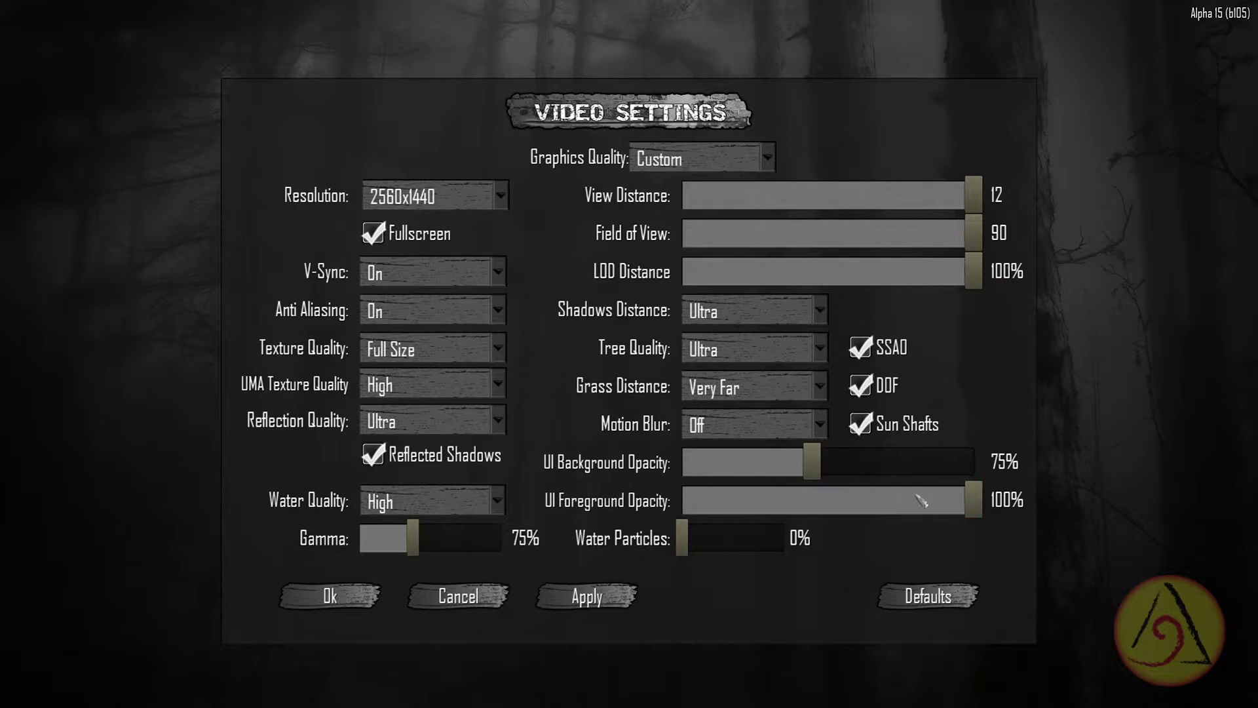
- Lower the UI opacities to about 66%, and raise water particles to 100% and gamma to 81%
{"action": "left_click_drag", "start_coordinate": [812, 463], "coordinate": [770, 463]}
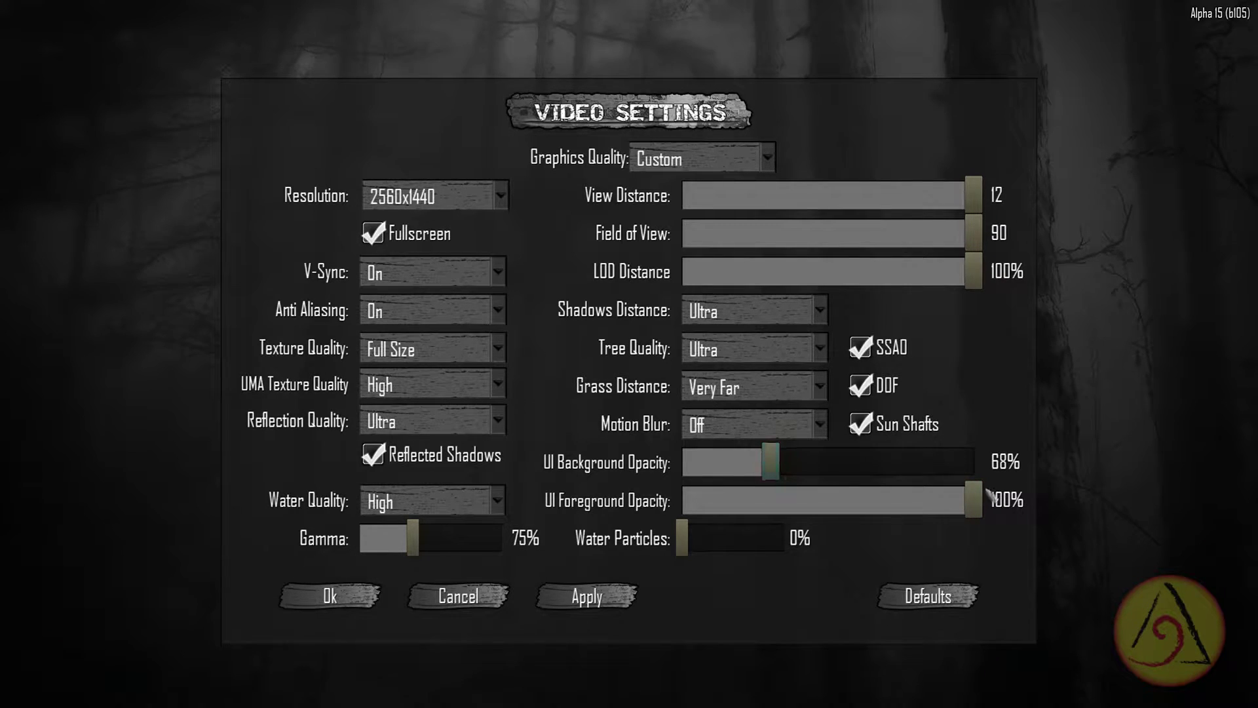
{"action": "left_click_drag", "start_coordinate": [971, 501], "coordinate": [922, 512]}
{"action": "left_click_drag", "start_coordinate": [771, 462], "coordinate": [758, 462]}
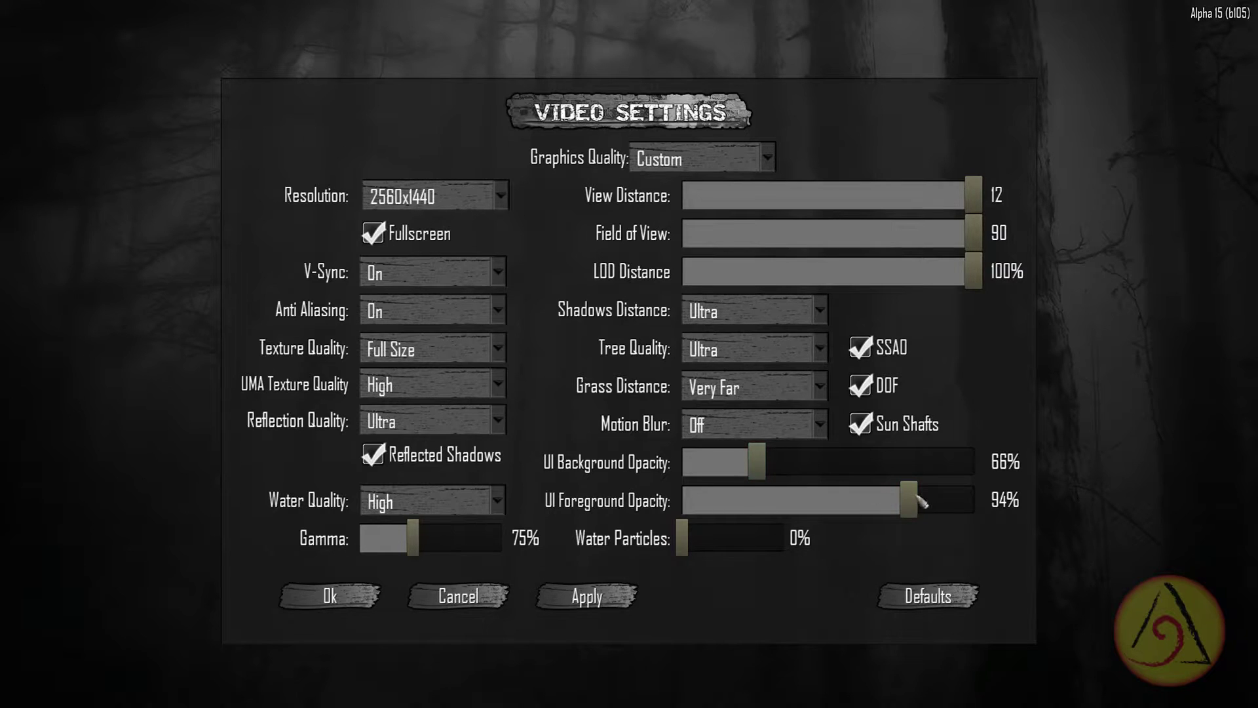
{"action": "left_click_drag", "start_coordinate": [919, 500], "coordinate": [885, 506]}
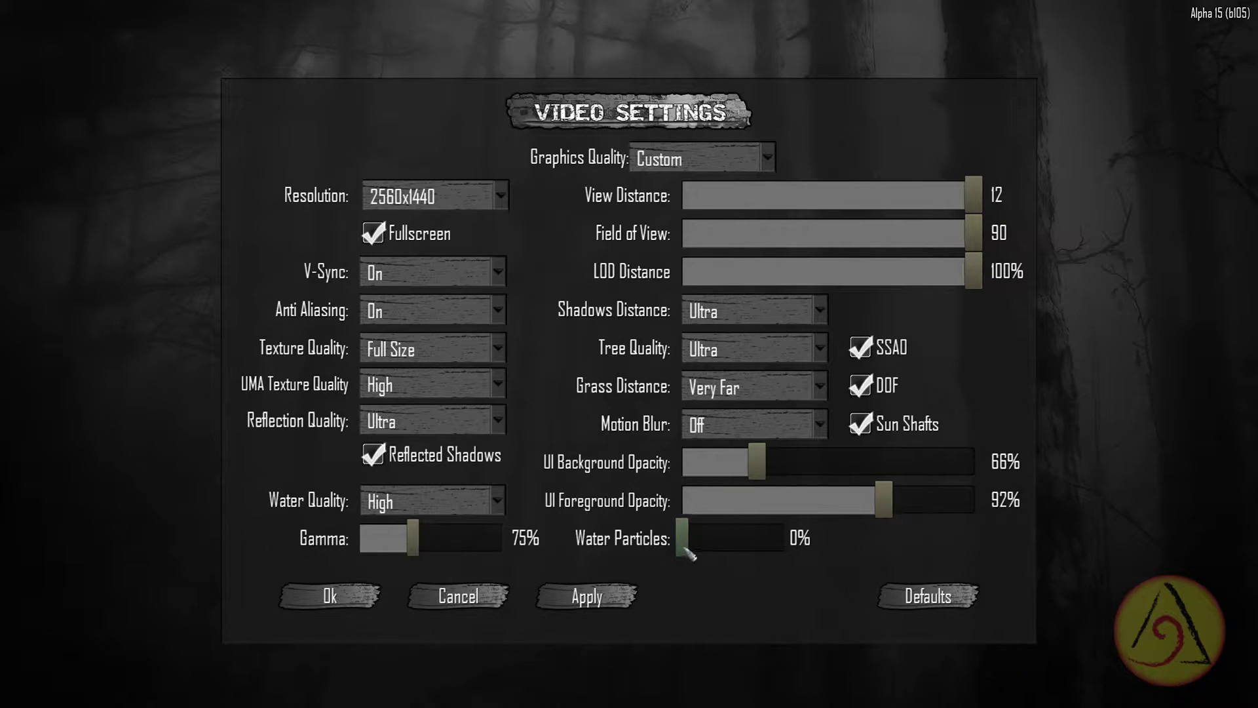
{"action": "left_click_drag", "start_coordinate": [682, 541], "coordinate": [690, 546]}
{"action": "left_click_drag", "start_coordinate": [684, 539], "coordinate": [848, 546]}
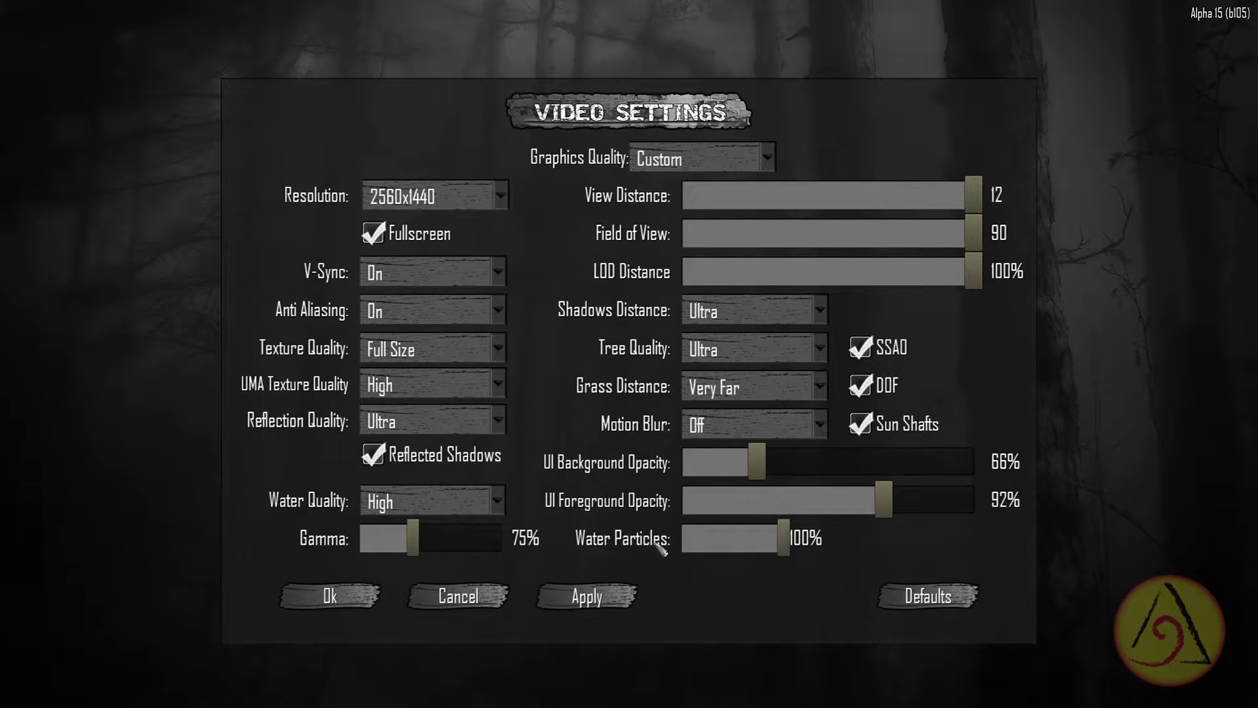
{"action": "left_click_drag", "start_coordinate": [413, 538], "coordinate": [425, 550]}
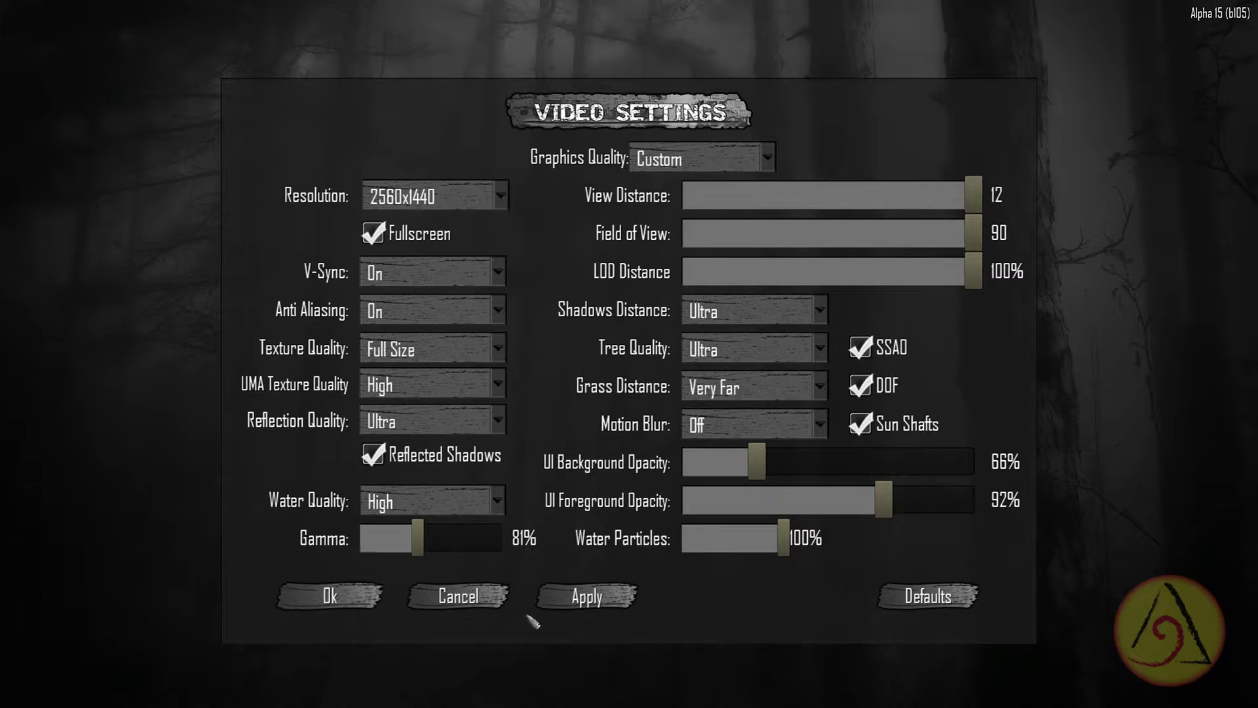
- Apply the new video settings and close the Video Settings screen
{"action": "left_click", "coordinate": [586, 596]}
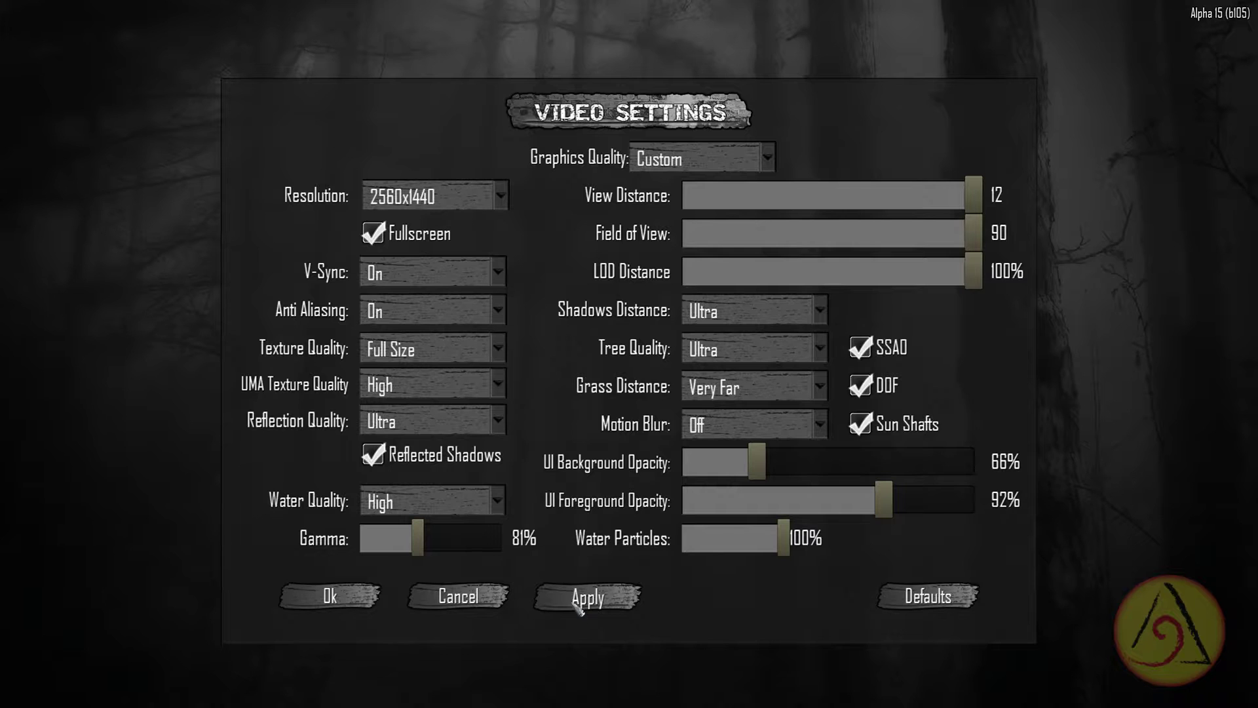
{"action": "left_click", "coordinate": [312, 602]}
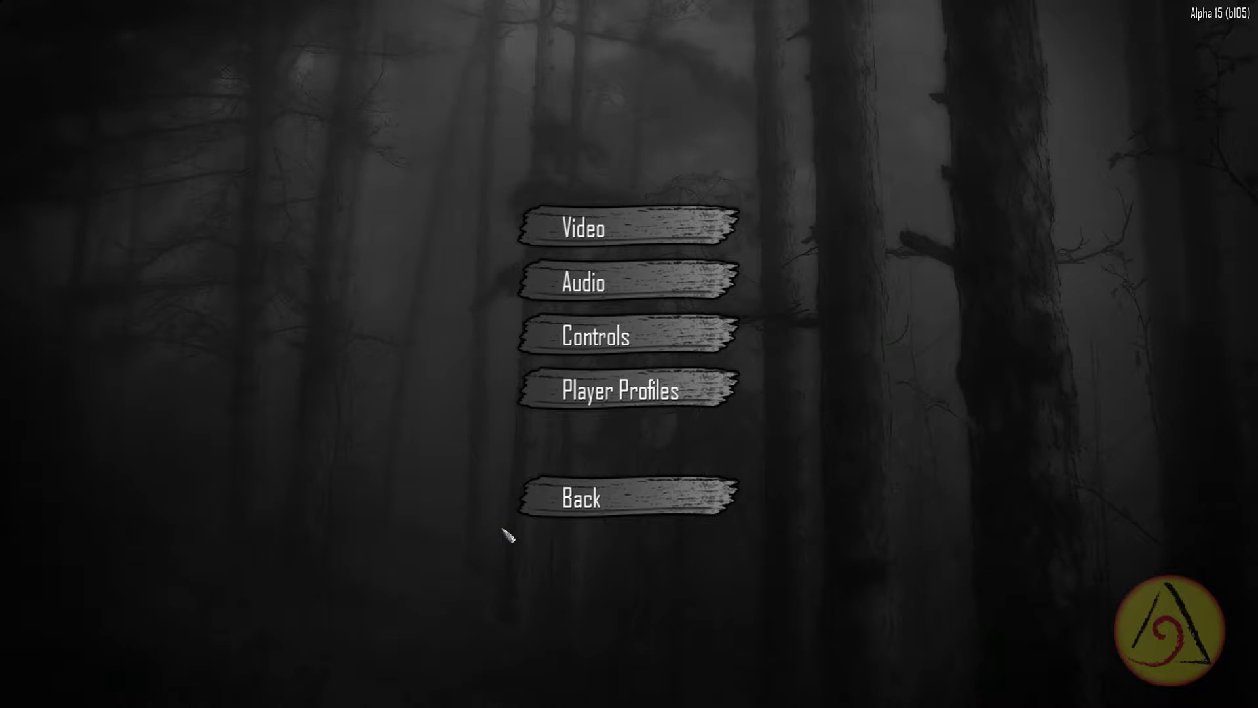
- Return to the main menu and begin setting up a new game
{"action": "left_click", "coordinate": [551, 498]}
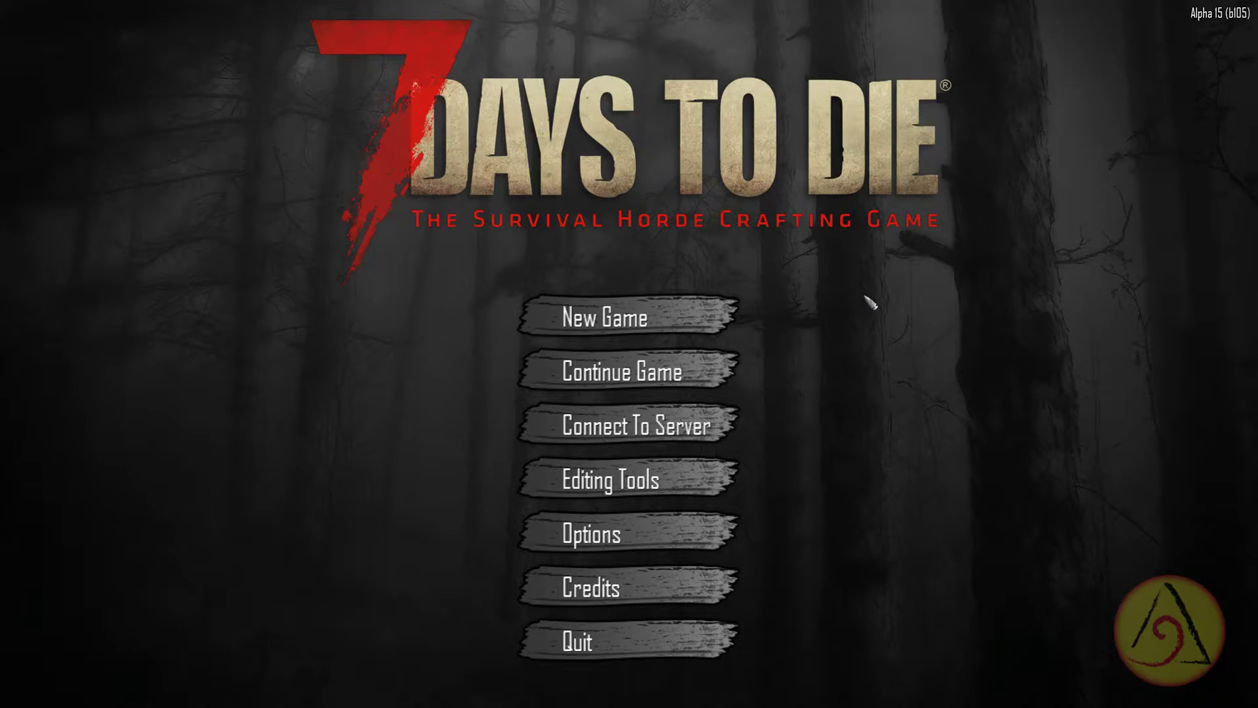
{"action": "left_click", "coordinate": [663, 316]}
{"action": "scroll", "coordinate": [599, 295], "scroll_direction": "down", "scroll_amount": 1}
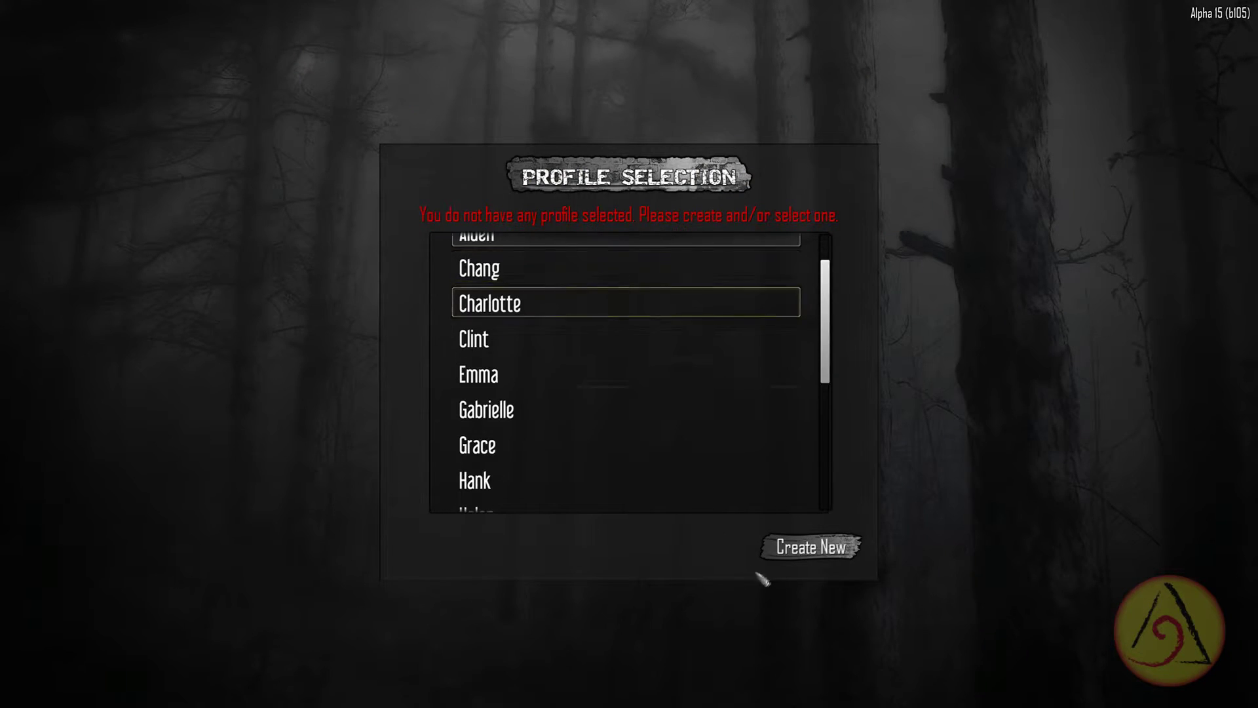
- Create a new profile and max out the muscle, hand, gluteus, weight, foot and chest sliders
{"action": "left_click", "coordinate": [811, 548]}
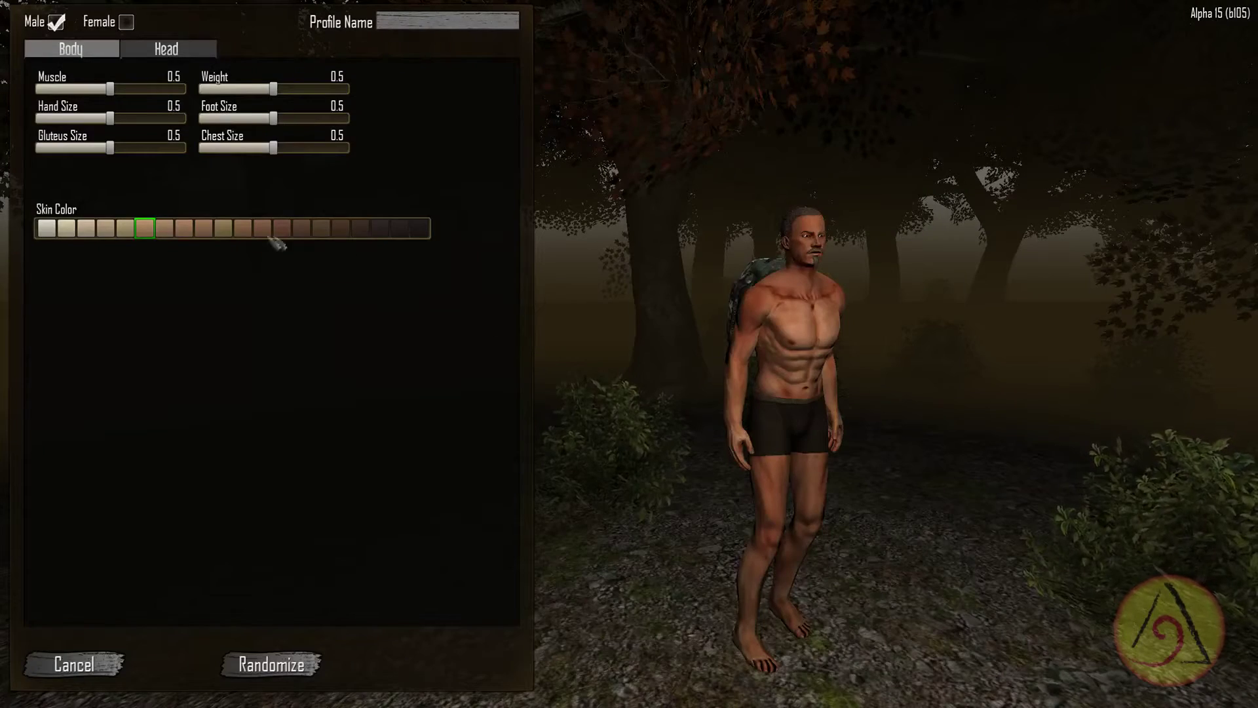
{"action": "left_click_drag", "start_coordinate": [111, 90], "coordinate": [185, 89]}
{"action": "left_click_drag", "start_coordinate": [111, 119], "coordinate": [185, 119]}
{"action": "left_click_drag", "start_coordinate": [110, 149], "coordinate": [185, 149]}
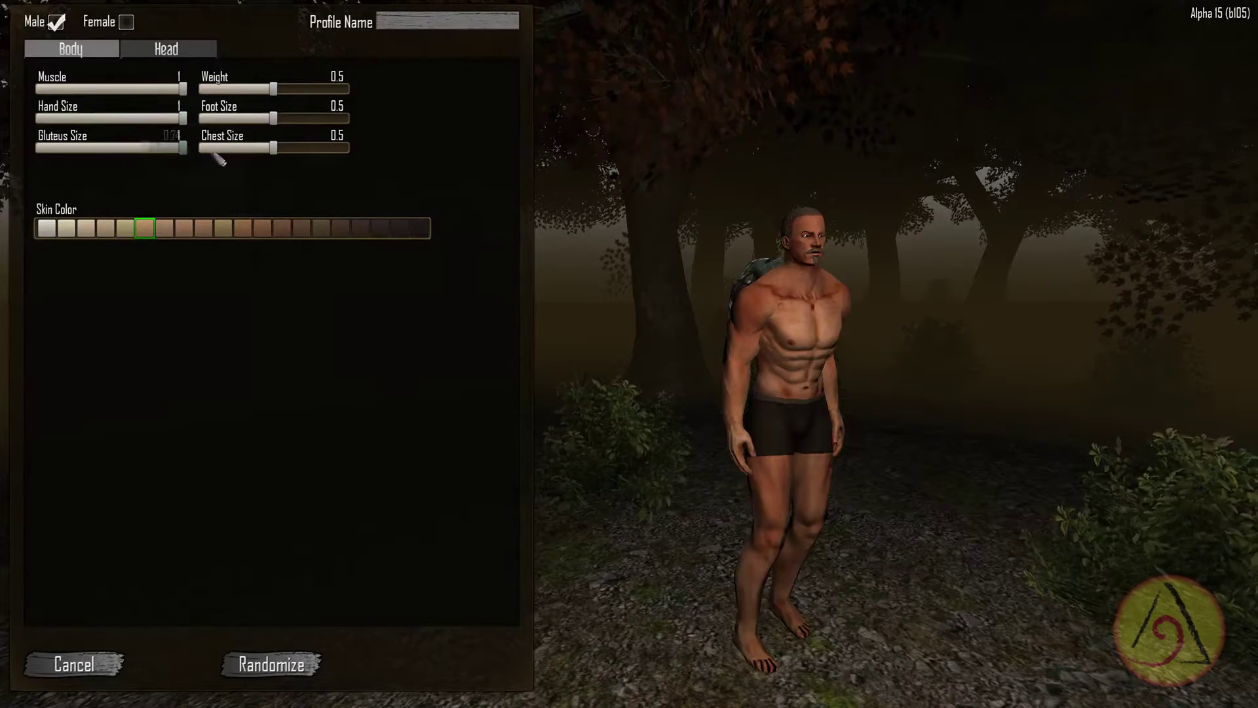
{"action": "left_click_drag", "start_coordinate": [273, 89], "coordinate": [348, 89]}
{"action": "left_click_drag", "start_coordinate": [273, 120], "coordinate": [349, 119]}
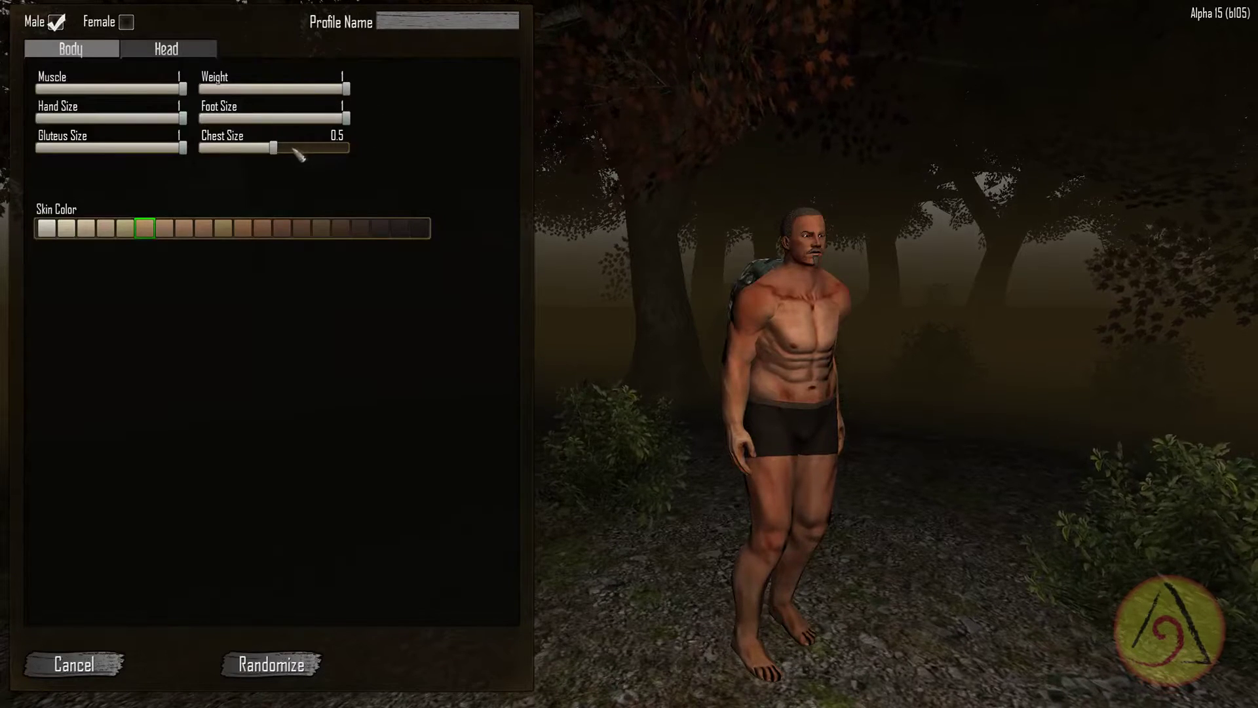
{"action": "left_click_drag", "start_coordinate": [274, 149], "coordinate": [348, 148]}
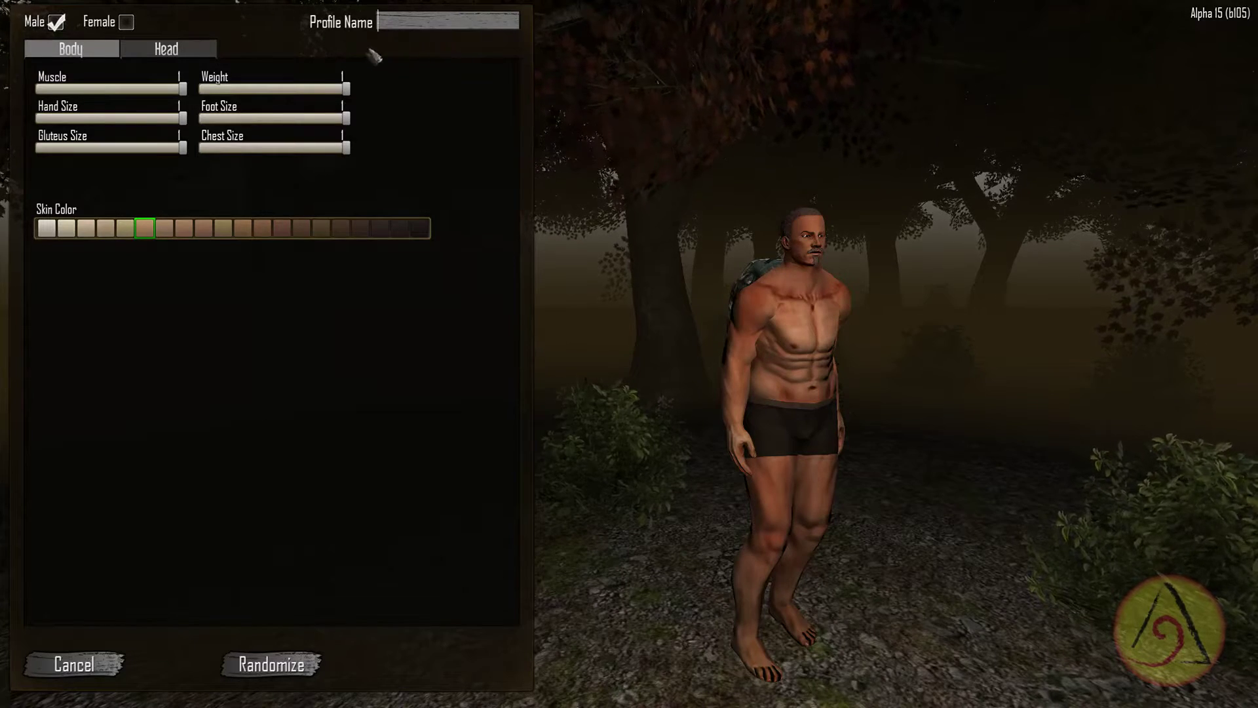
{"action": "left_click_drag", "start_coordinate": [786, 394], "coordinate": [885, 394]}
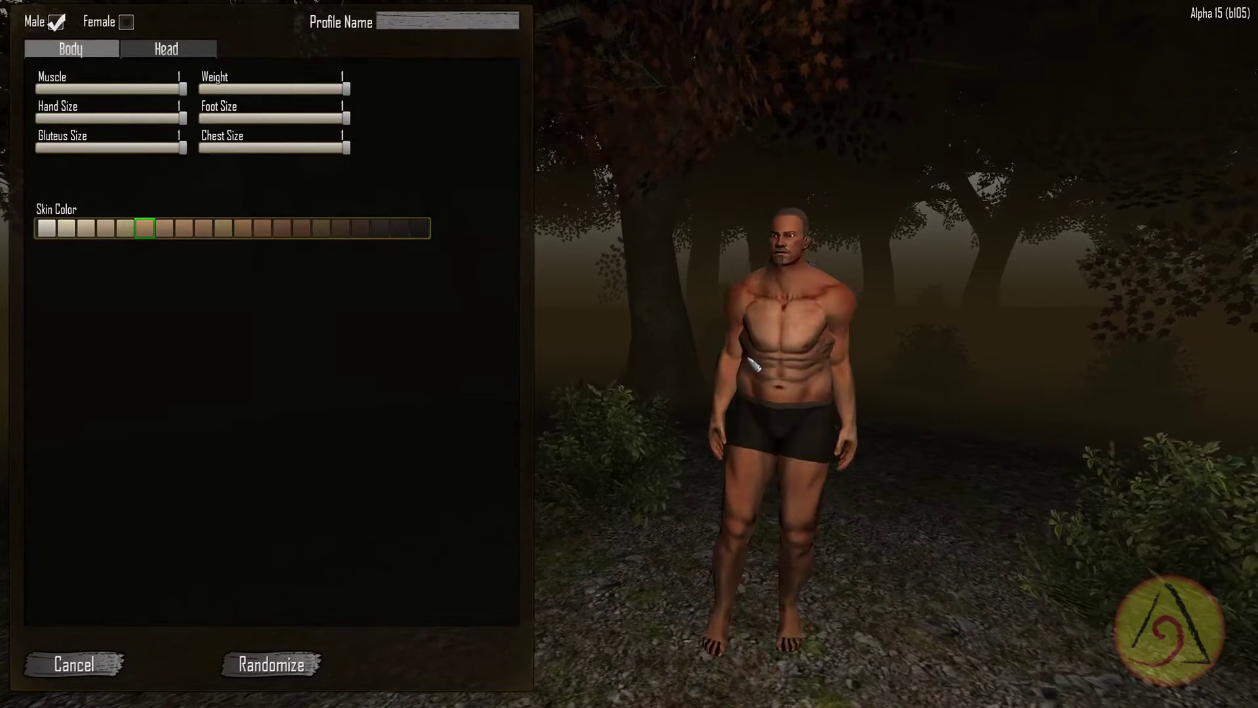
- Lower weight to about 0.30, gluteus to about 0.35, chest to about half, and reduce muscle
{"action": "left_click_drag", "start_coordinate": [344, 88], "coordinate": [246, 89]}
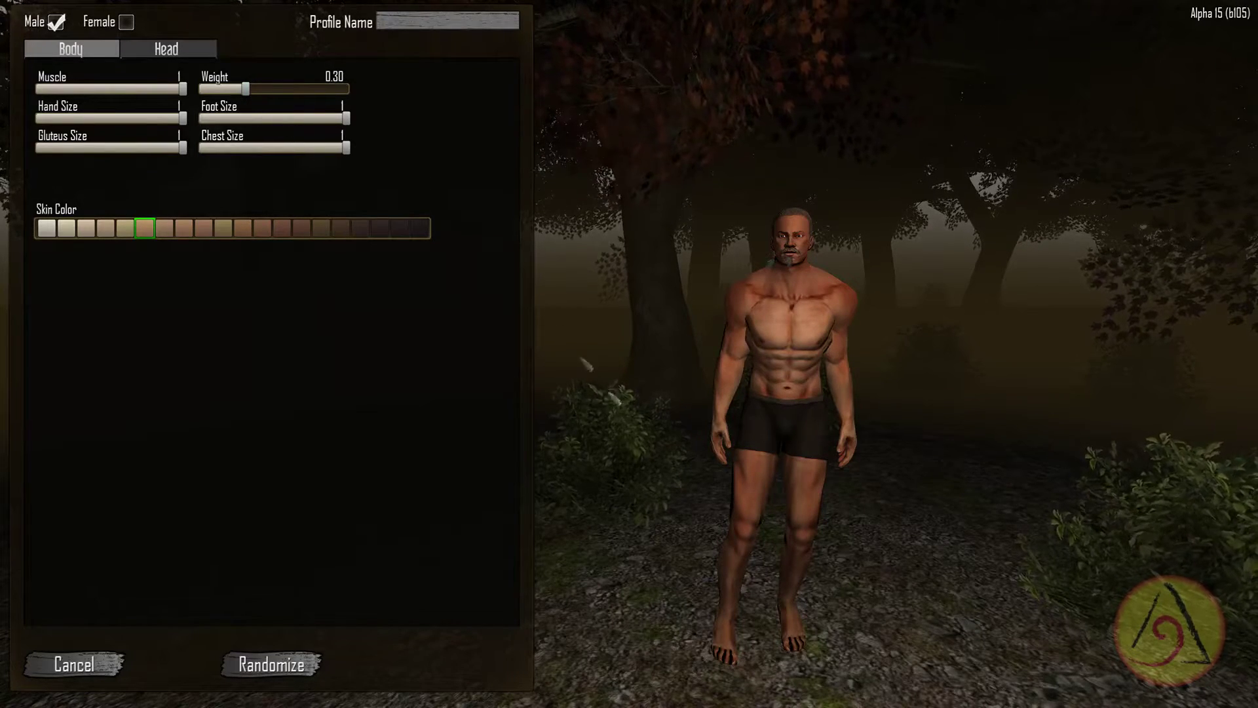
{"action": "mouse_move", "coordinate": [798, 441]}
{"action": "left_mouse_down"}
{"action": "mouse_move", "coordinate": [838, 414]}
{"action": "mouse_move", "coordinate": [757, 413]}
{"action": "left_mouse_up"}
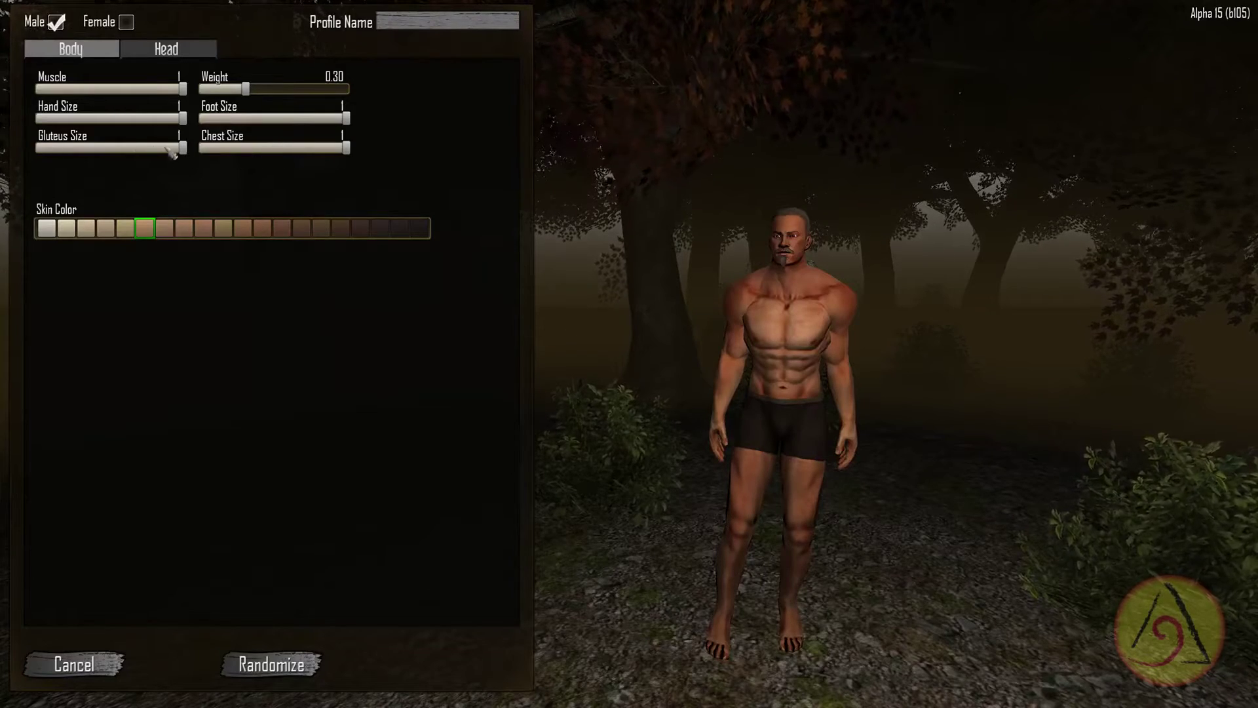
{"action": "mouse_move", "coordinate": [863, 326]}
{"action": "left_mouse_down"}
{"action": "mouse_move", "coordinate": [985, 280]}
{"action": "mouse_move", "coordinate": [697, 242]}
{"action": "left_mouse_up"}
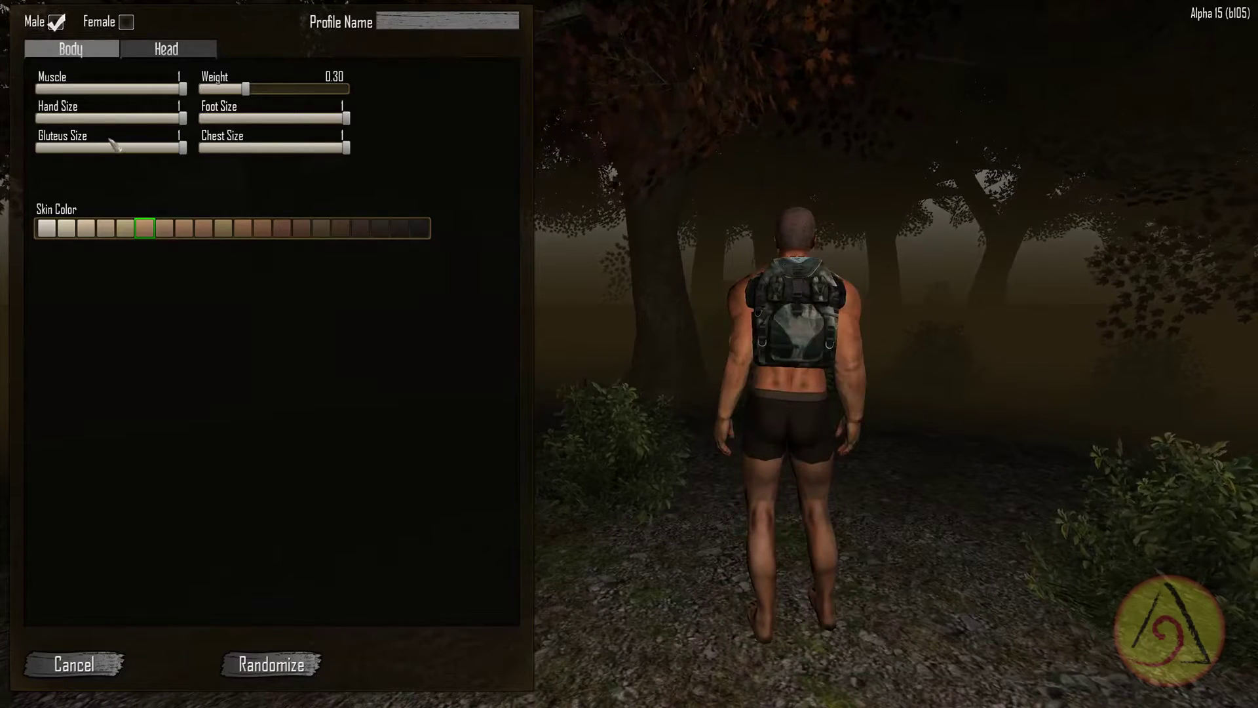
{"action": "left_click_drag", "start_coordinate": [181, 149], "coordinate": [89, 147]}
{"action": "mouse_move", "coordinate": [787, 394]}
{"action": "left_mouse_down"}
{"action": "mouse_move", "coordinate": [937, 376]}
{"action": "mouse_move", "coordinate": [1044, 308]}
{"action": "left_mouse_up"}
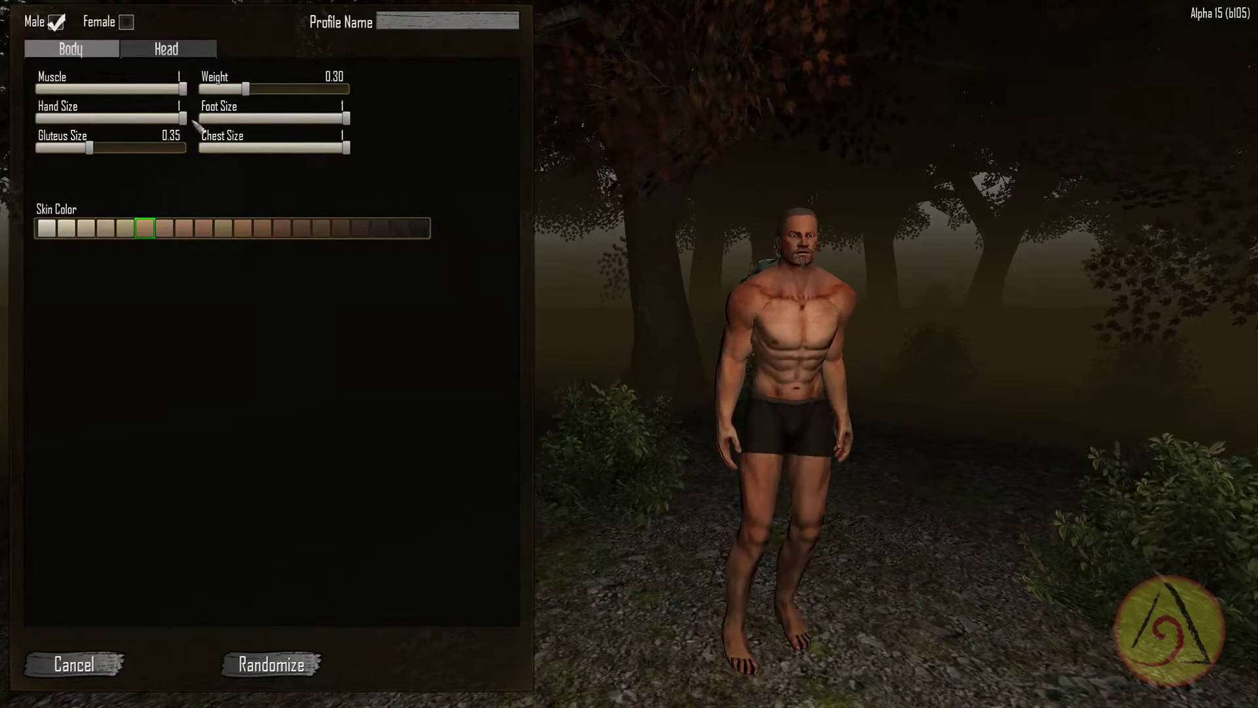
{"action": "left_click_drag", "start_coordinate": [346, 148], "coordinate": [269, 148]}
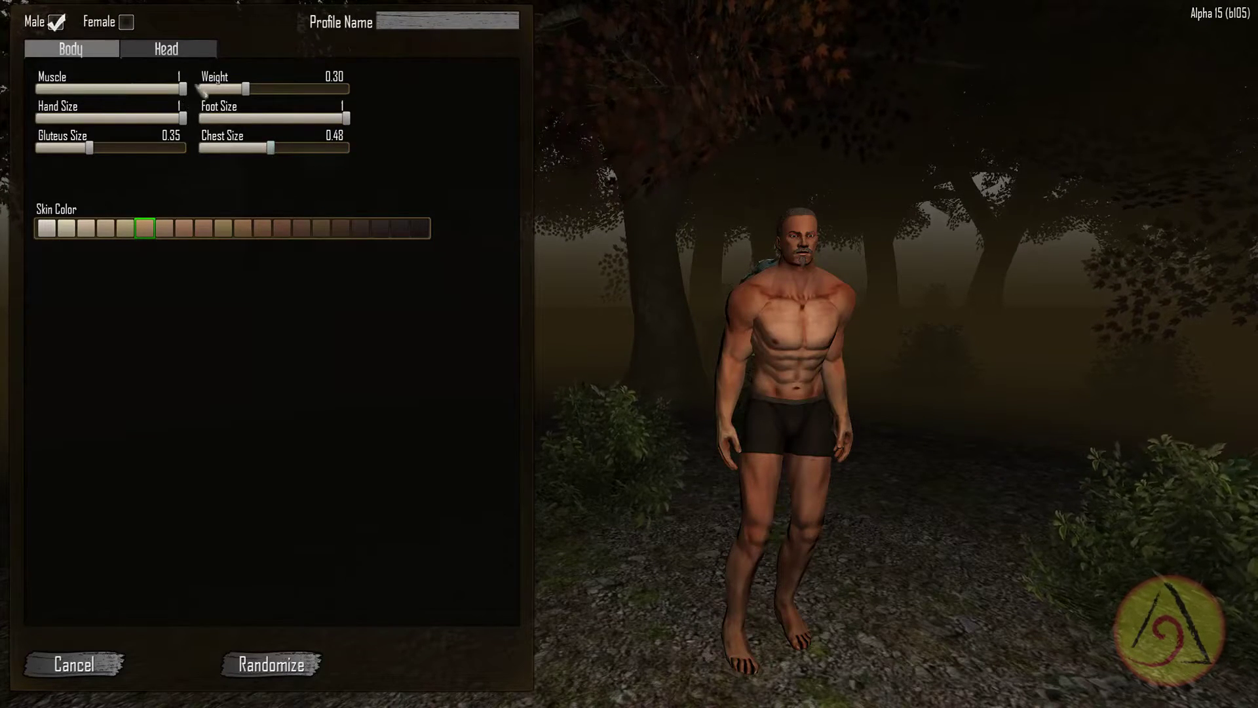
{"action": "left_click_drag", "start_coordinate": [181, 88], "coordinate": [45, 88]}
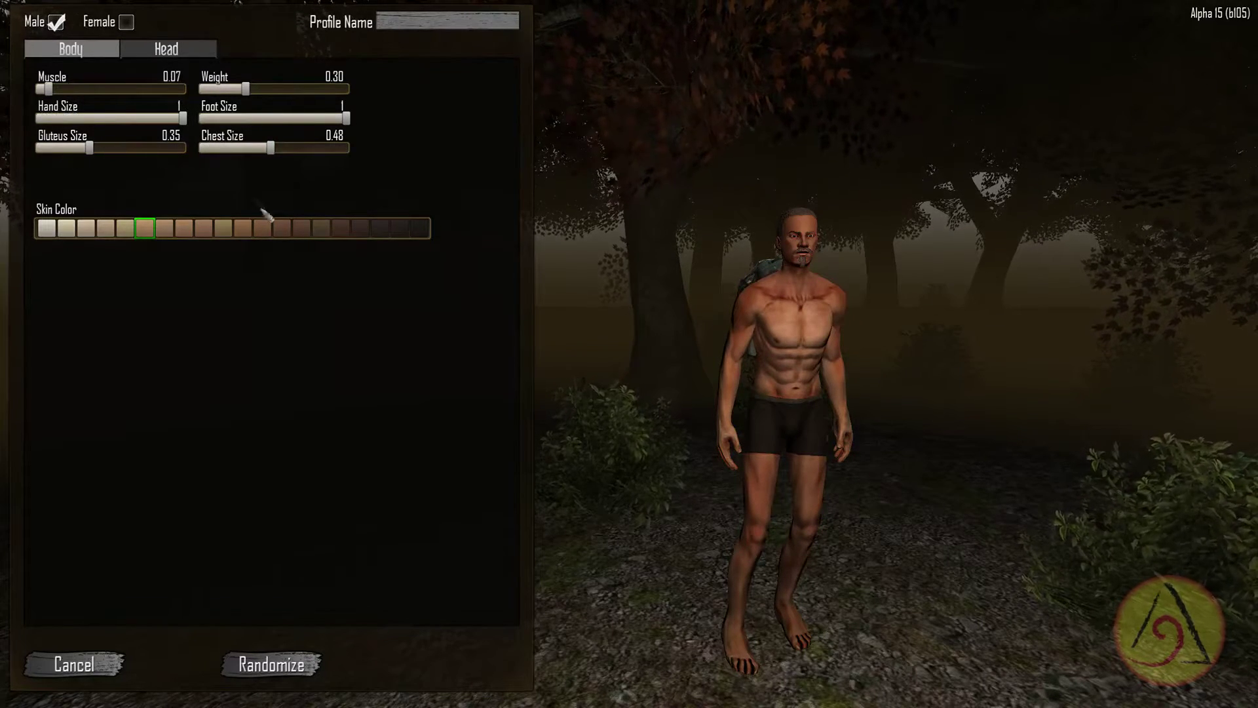
- Raise gluteus size to 0.78 and muscle to 0.53, rotating the model to check
{"action": "left_click_drag", "start_coordinate": [791, 348], "coordinate": [1023, 291]}
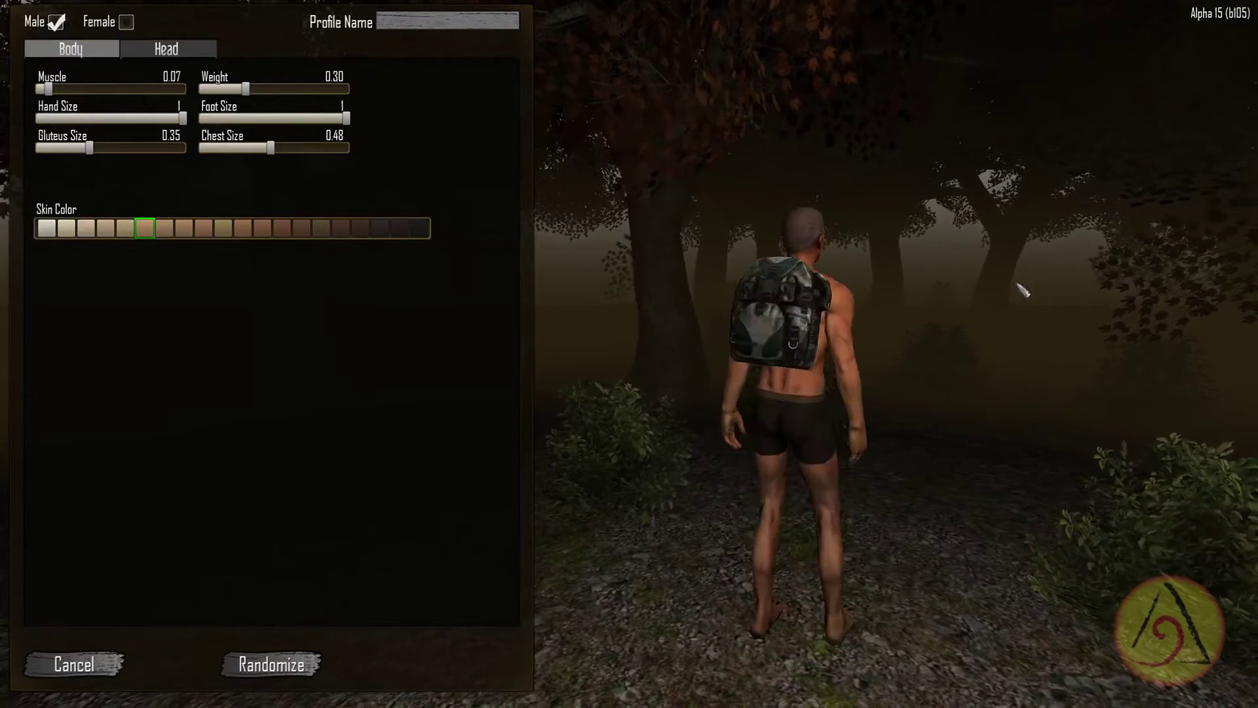
{"action": "left_click_drag", "start_coordinate": [89, 148], "coordinate": [140, 147]}
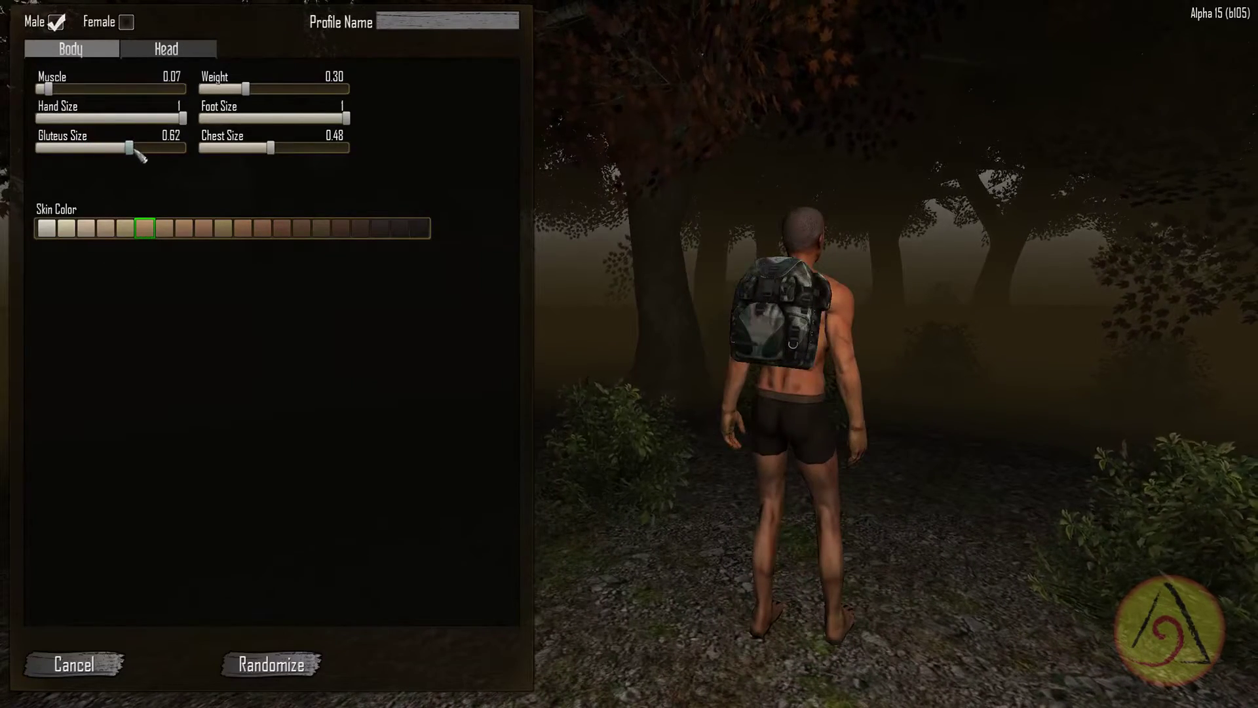
{"action": "left_click_drag", "start_coordinate": [688, 479], "coordinate": [844, 476]}
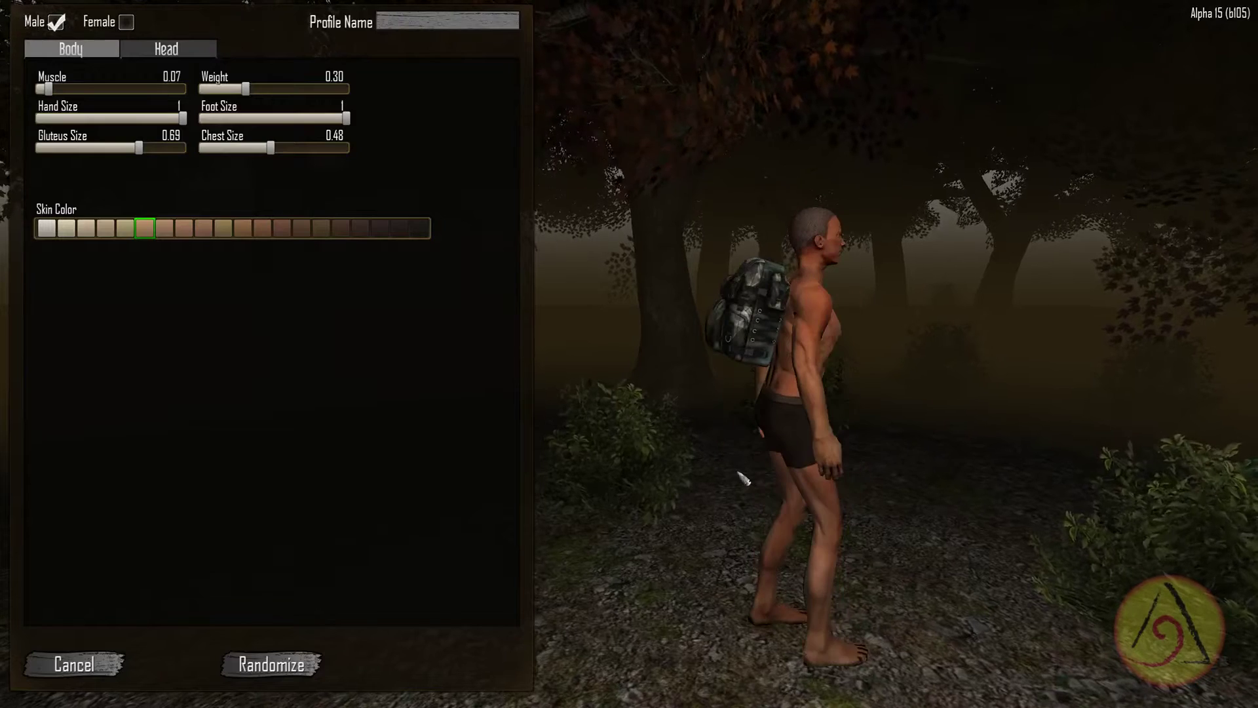
{"action": "left_click_drag", "start_coordinate": [140, 148], "coordinate": [150, 148]}
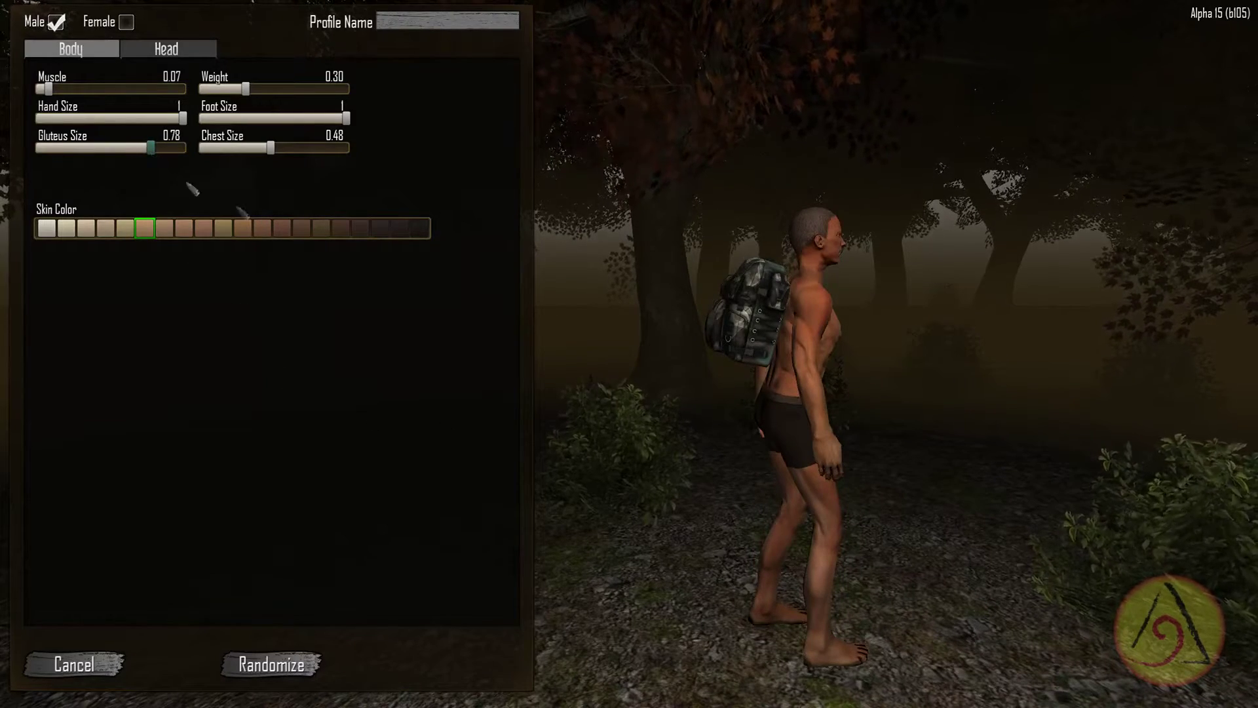
{"action": "left_click_drag", "start_coordinate": [891, 377], "coordinate": [506, 314]}
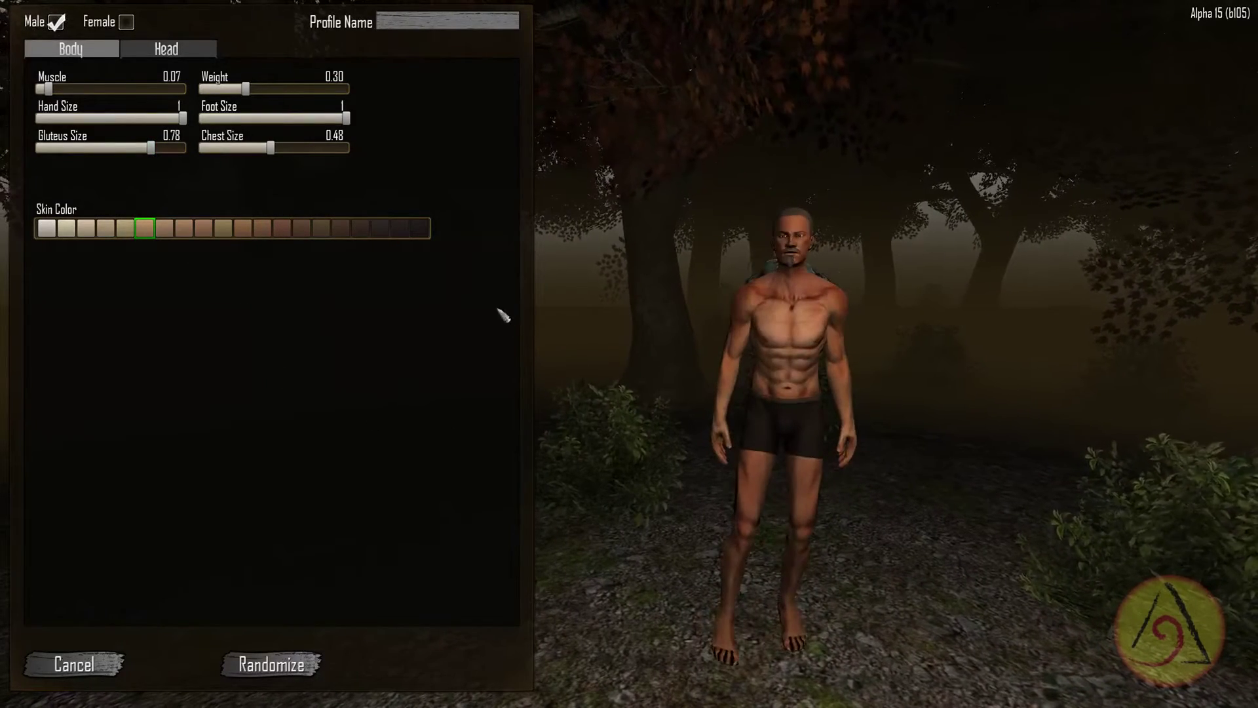
{"action": "mouse_move", "coordinate": [48, 90]}
{"action": "left_mouse_down"}
{"action": "mouse_move", "coordinate": [35, 90]}
{"action": "mouse_move", "coordinate": [116, 90]}
{"action": "left_mouse_up"}
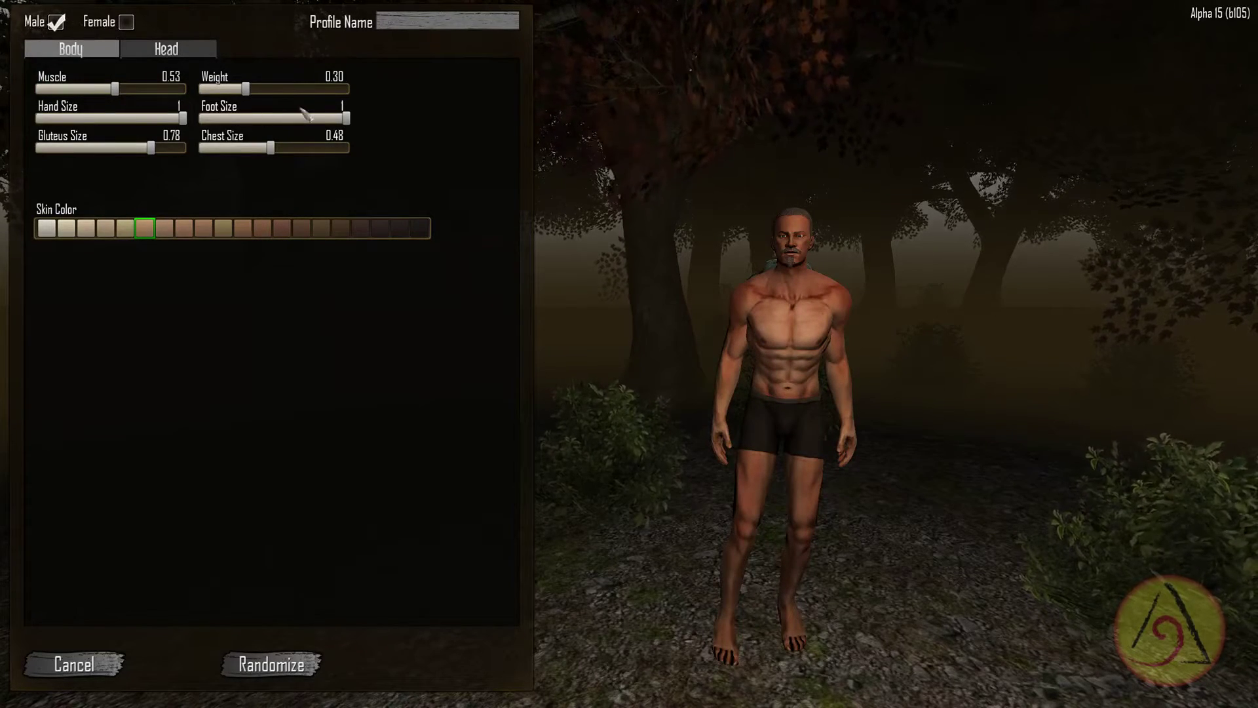
- Glance at the Head tab, return to Body, and preview a different skin tone
{"action": "left_click", "coordinate": [168, 50]}
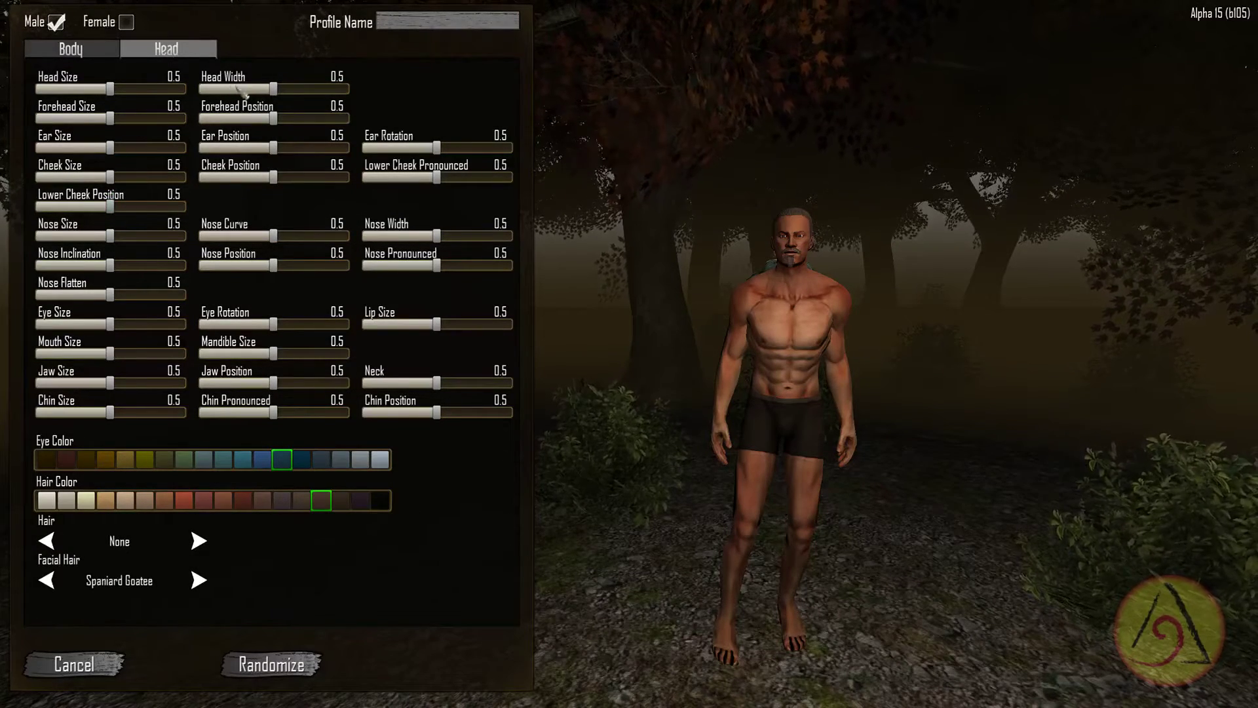
{"action": "left_click", "coordinate": [86, 52]}
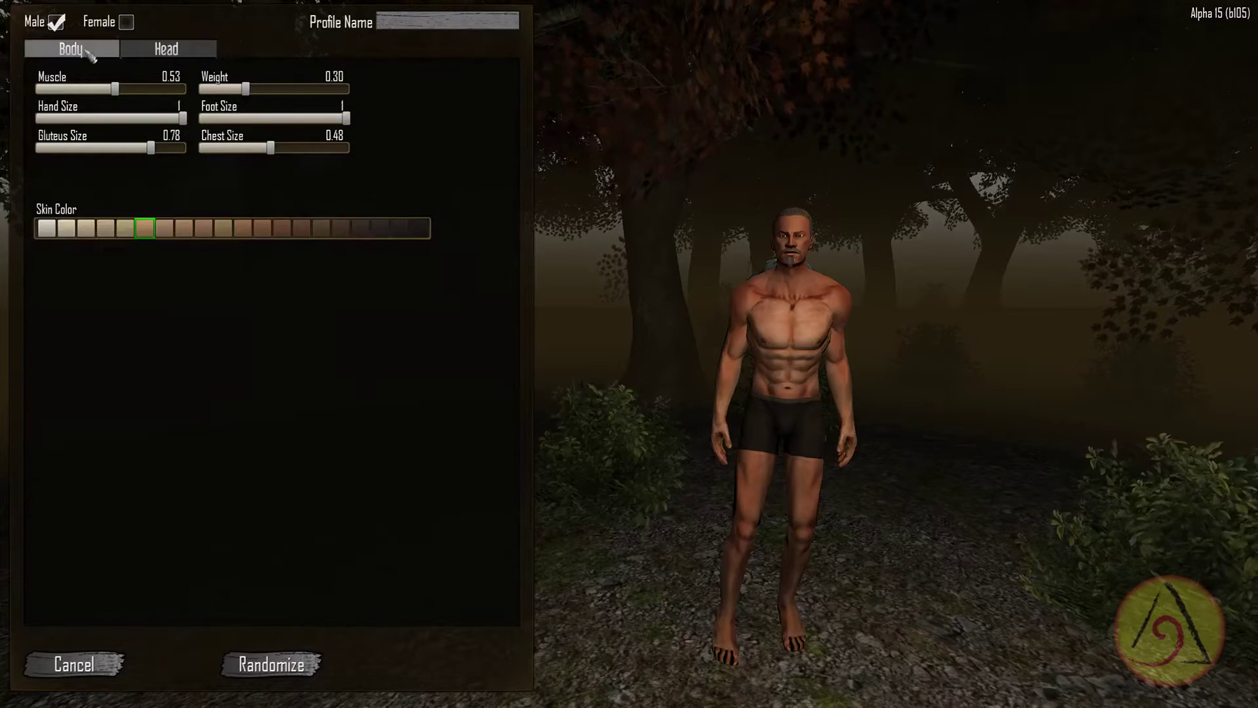
{"action": "left_click", "coordinate": [266, 232]}
- Restore the original skin tone and set the eye colour to the palest shade
{"action": "left_click", "coordinate": [146, 230]}
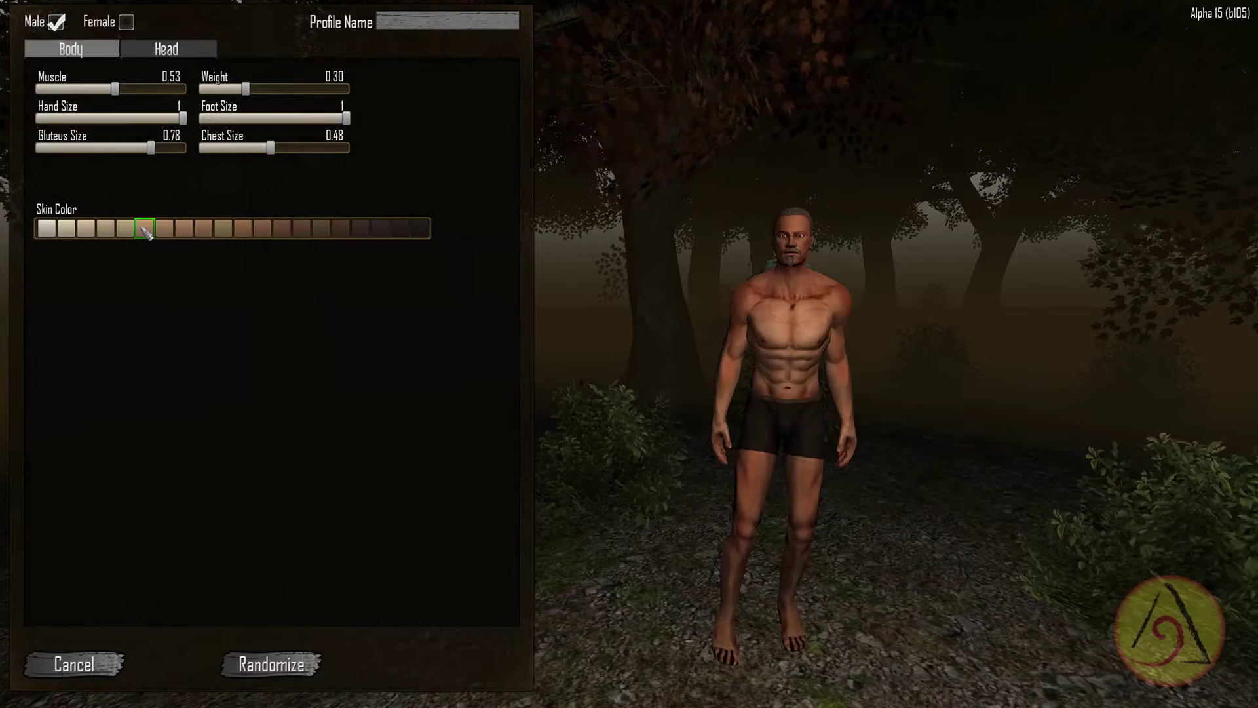
{"action": "left_click", "coordinate": [164, 52]}
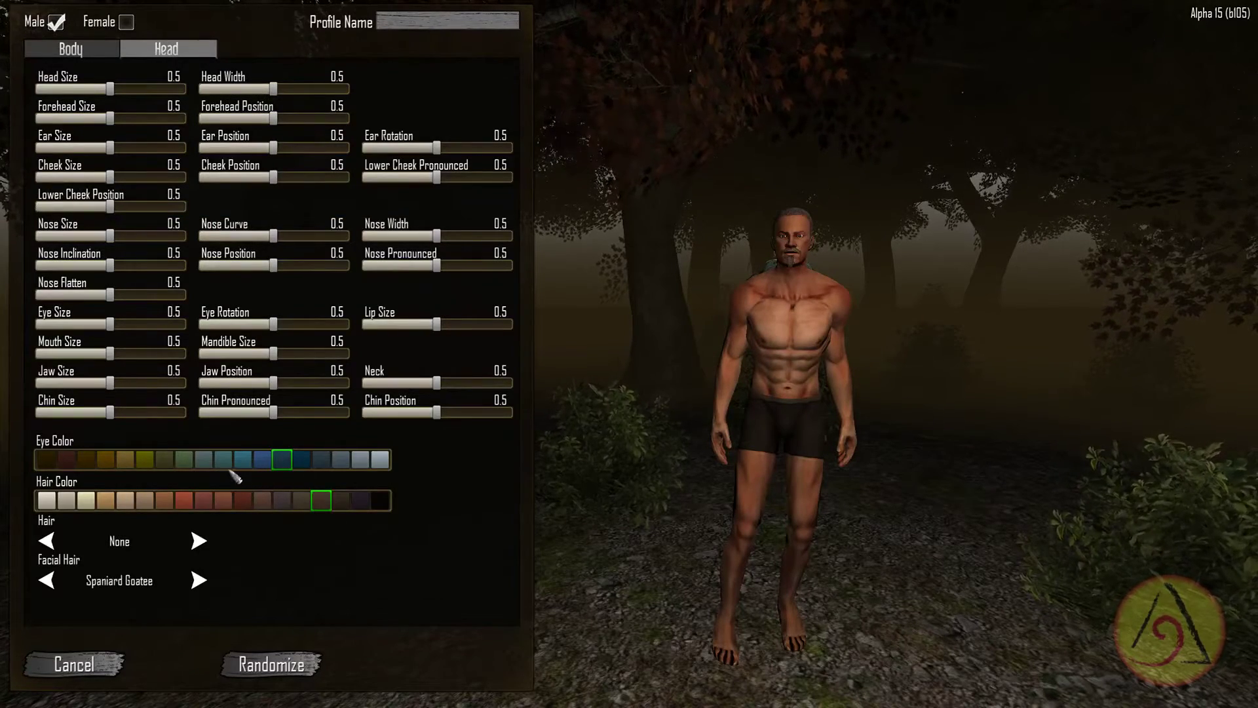
{"action": "left_click", "coordinate": [380, 460]}
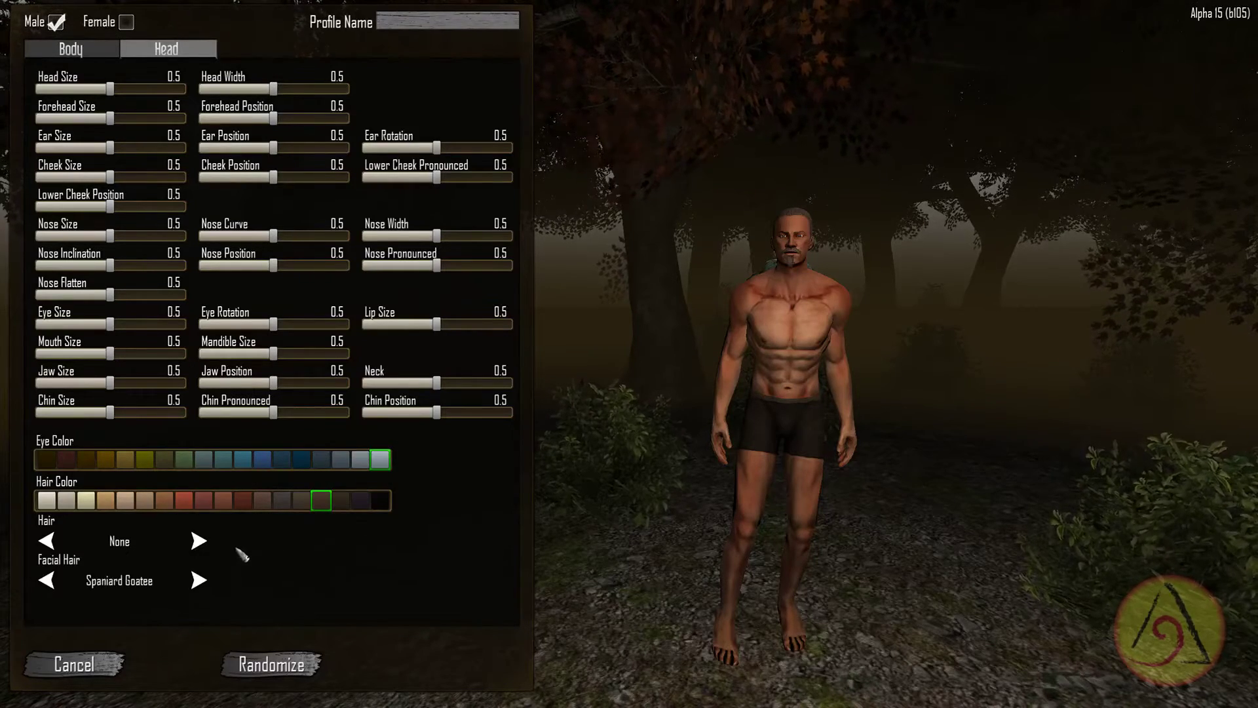
- Cycle the hairstyle from Base Hair to Mohawk, viewing the character side-on
{"action": "left_click", "coordinate": [200, 542]}
{"action": "left_click_drag", "start_coordinate": [944, 381], "coordinate": [781, 383]}
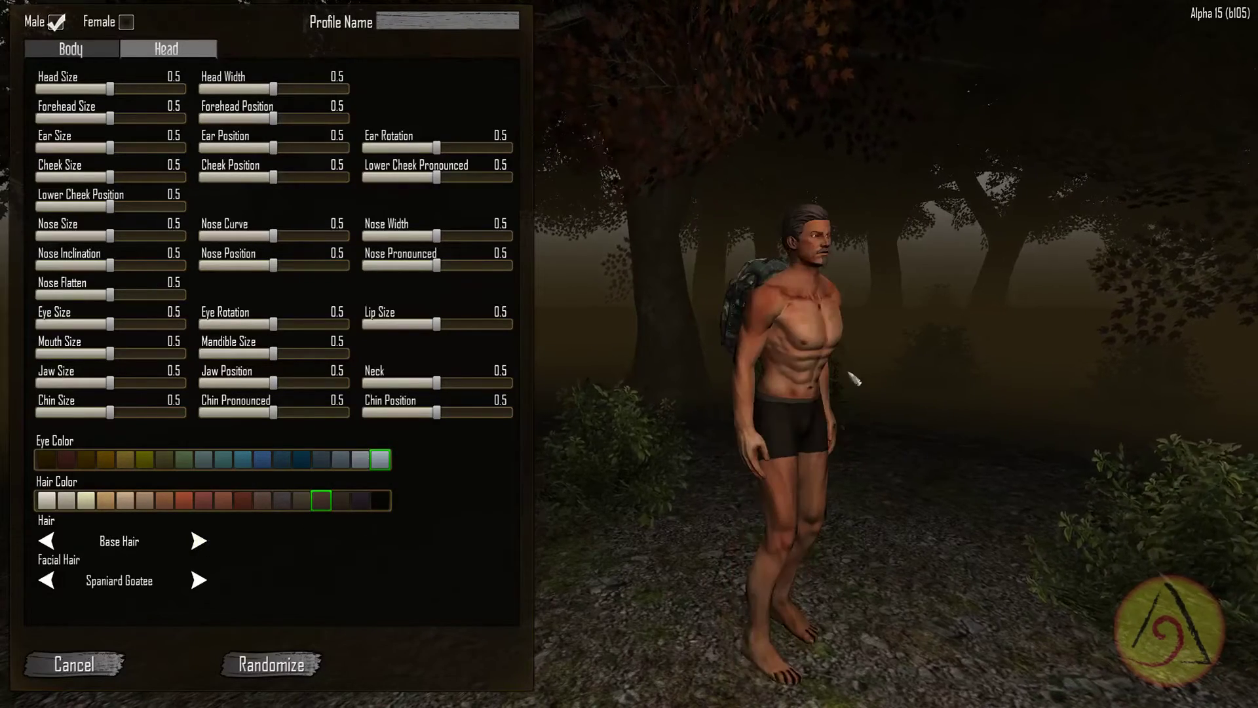
{"action": "left_click", "coordinate": [198, 540]}
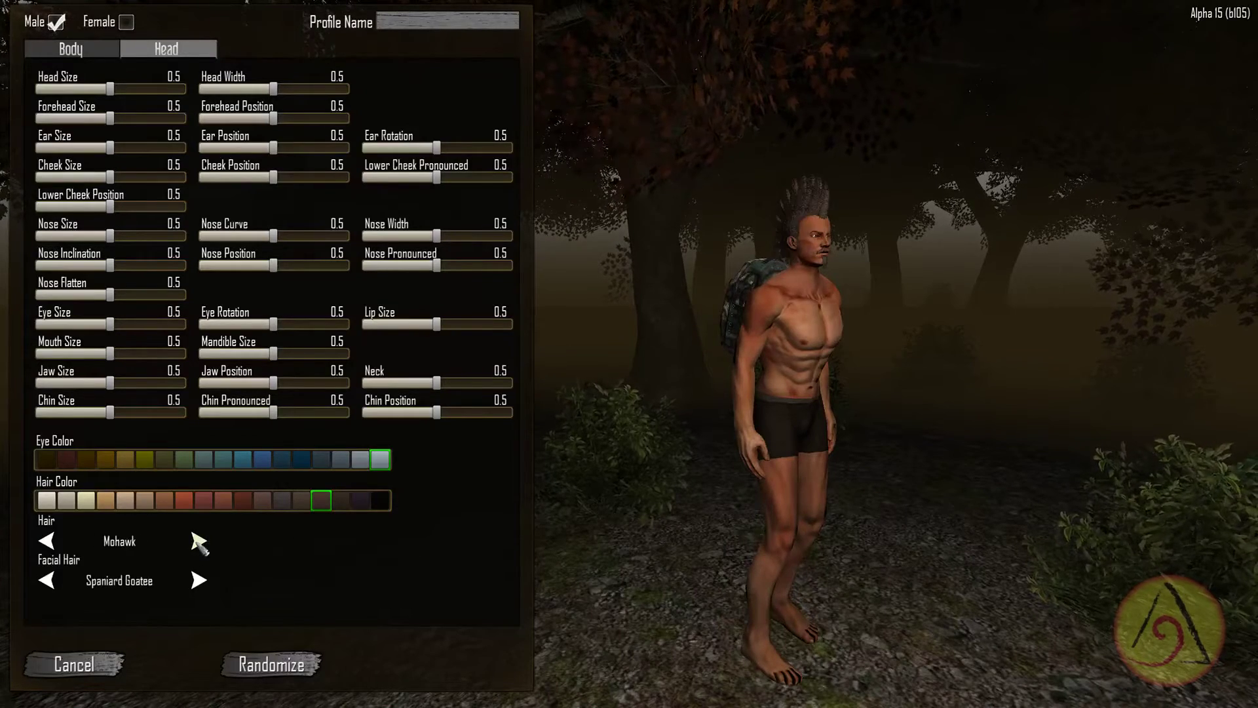
{"action": "left_click_drag", "start_coordinate": [745, 470], "coordinate": [669, 464]}
- Compare red, blonde and black hair on Shaggy Hair and Mohawk, ending on a red mohawk
{"action": "left_click", "coordinate": [46, 542]}
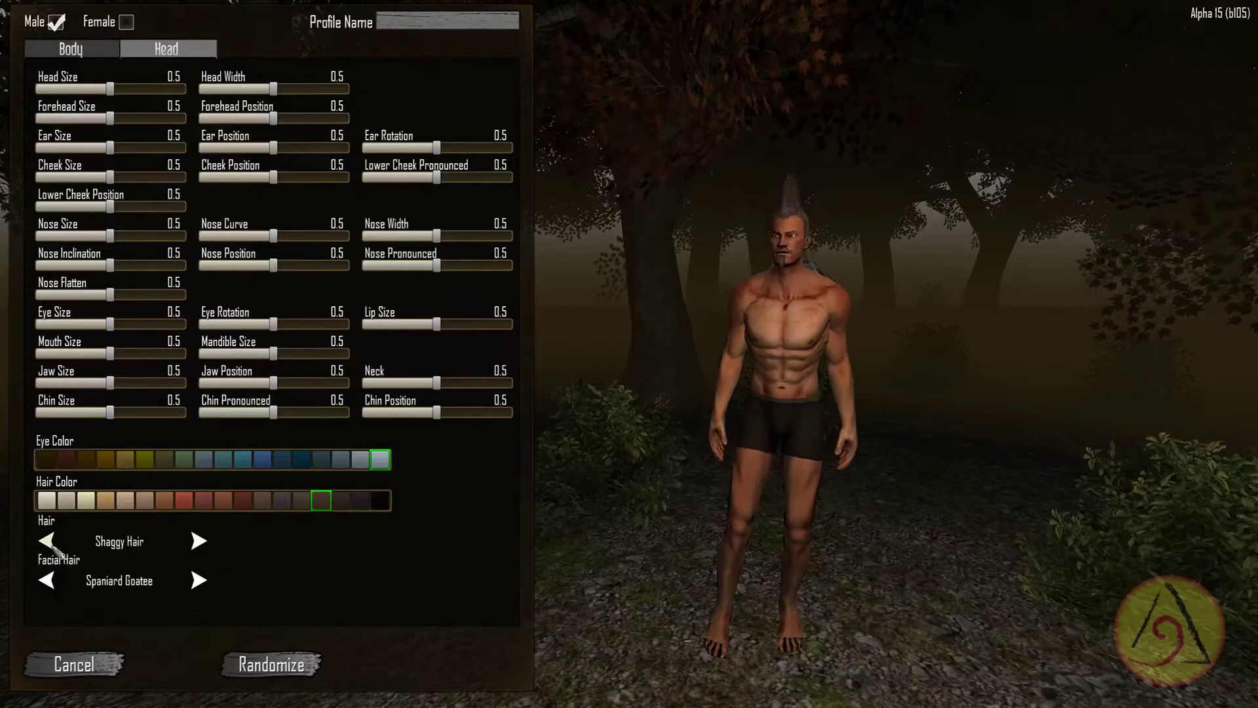
{"action": "left_click", "coordinate": [184, 500]}
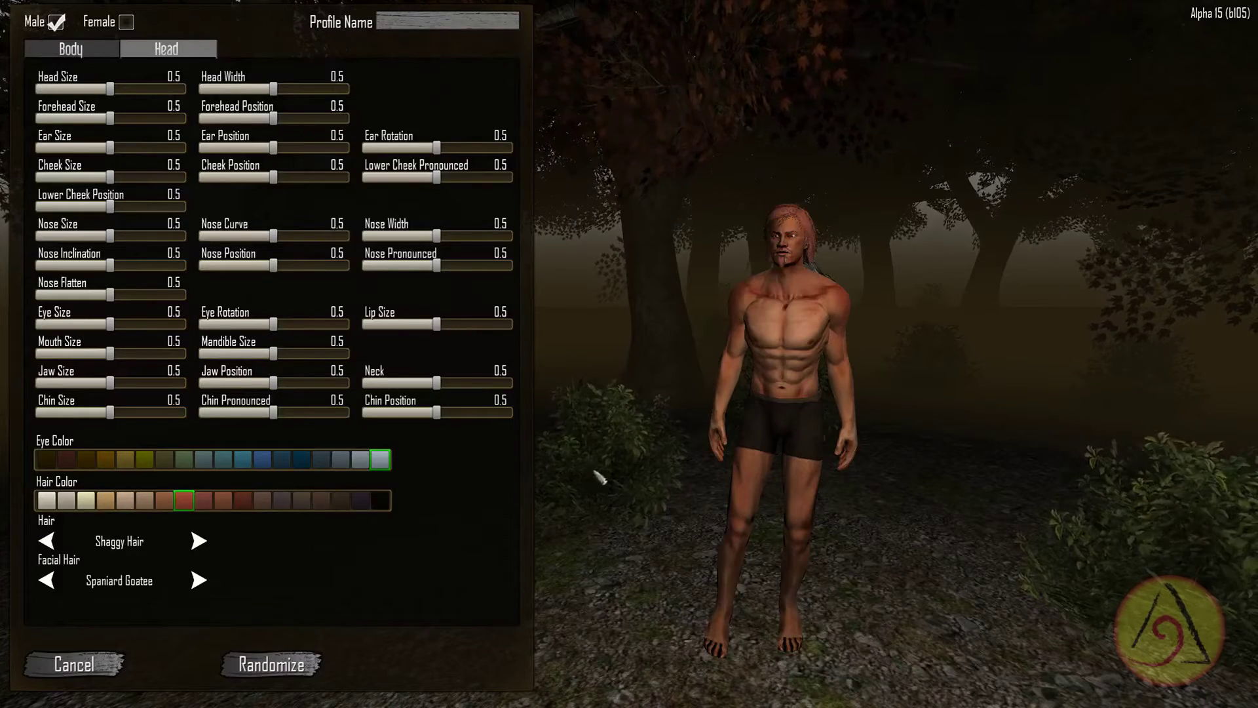
{"action": "left_click", "coordinate": [104, 501]}
{"action": "left_click_drag", "start_coordinate": [718, 442], "coordinate": [776, 432]}
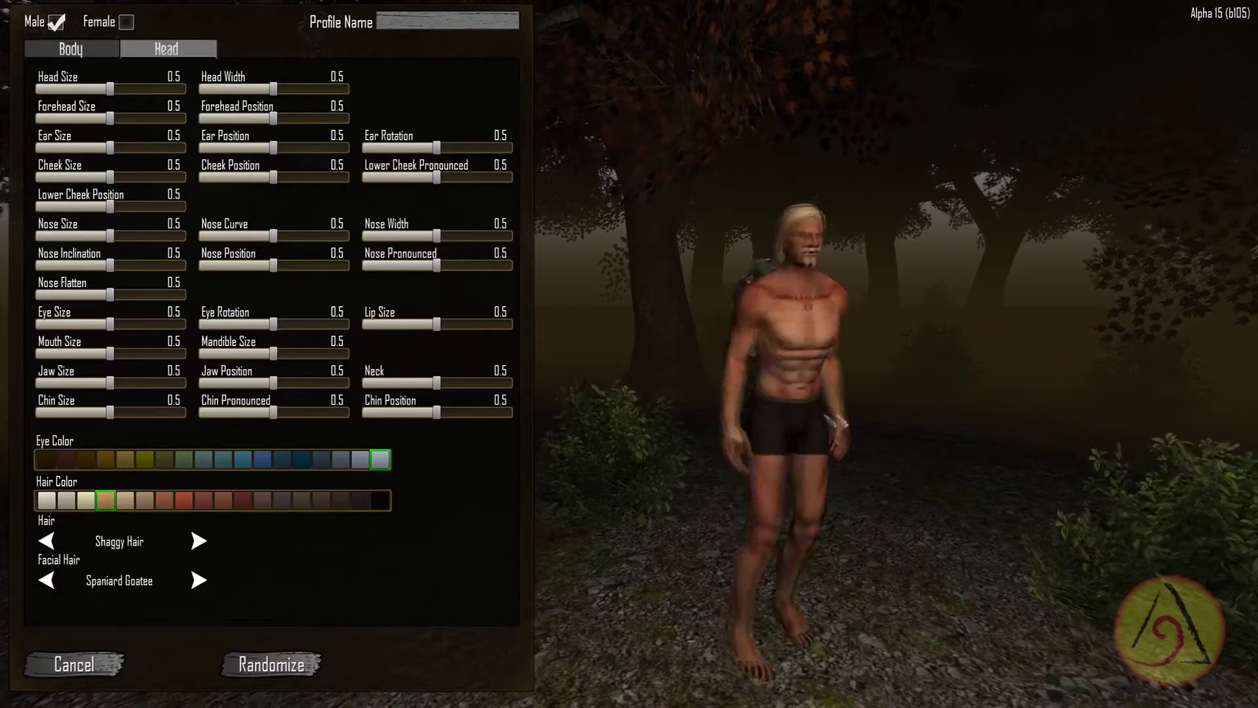
{"action": "left_click", "coordinate": [184, 500]}
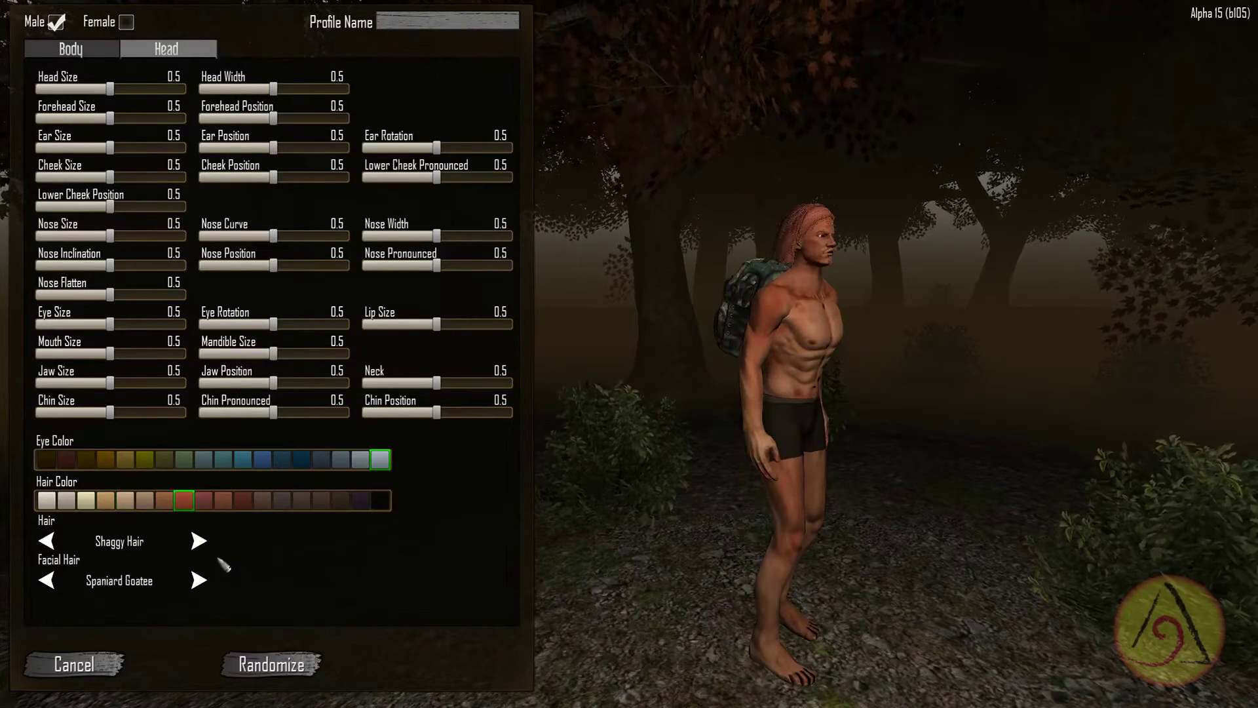
{"action": "left_click", "coordinate": [198, 542]}
{"action": "left_click", "coordinate": [381, 500]}
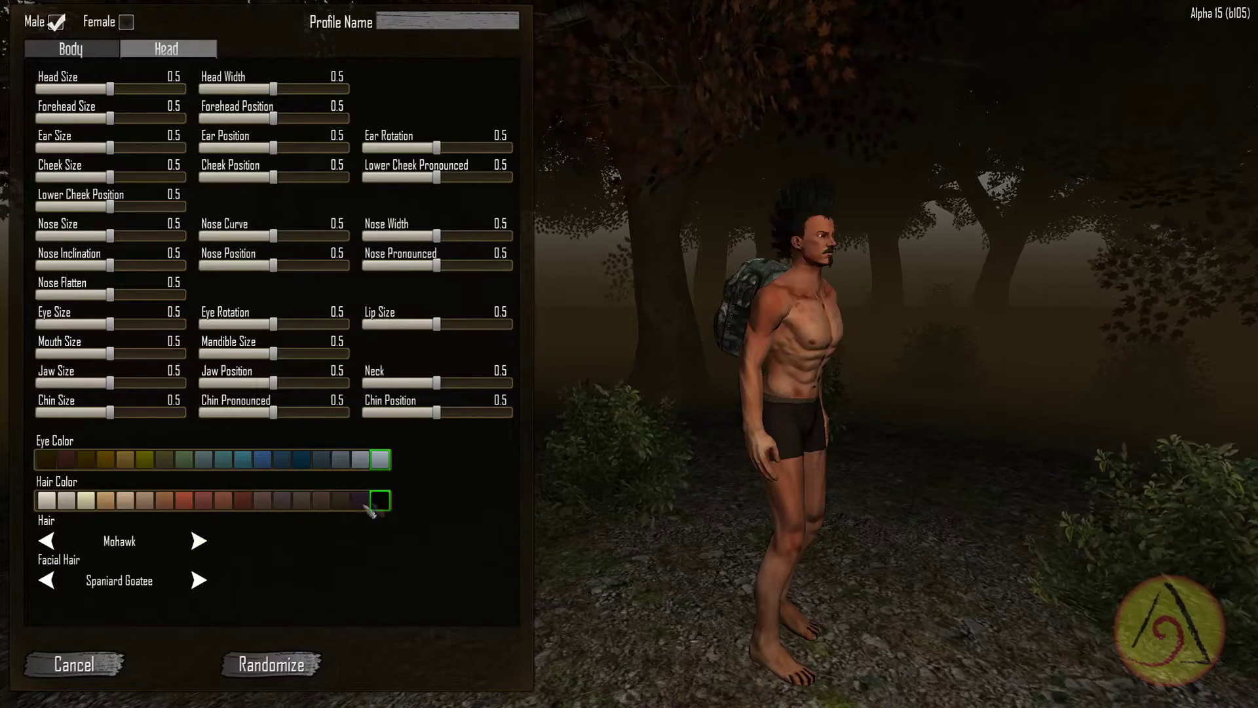
{"action": "left_click", "coordinate": [195, 500]}
{"action": "mouse_move", "coordinate": [708, 506]}
{"action": "left_mouse_down"}
{"action": "mouse_move", "coordinate": [575, 491]}
{"action": "mouse_move", "coordinate": [829, 506]}
{"action": "left_mouse_up"}
- Browse Dreads, Pomp and Bun hairstyles and settle on Unisex Viking Braid, inspecting it all round
{"action": "left_click", "coordinate": [198, 542]}
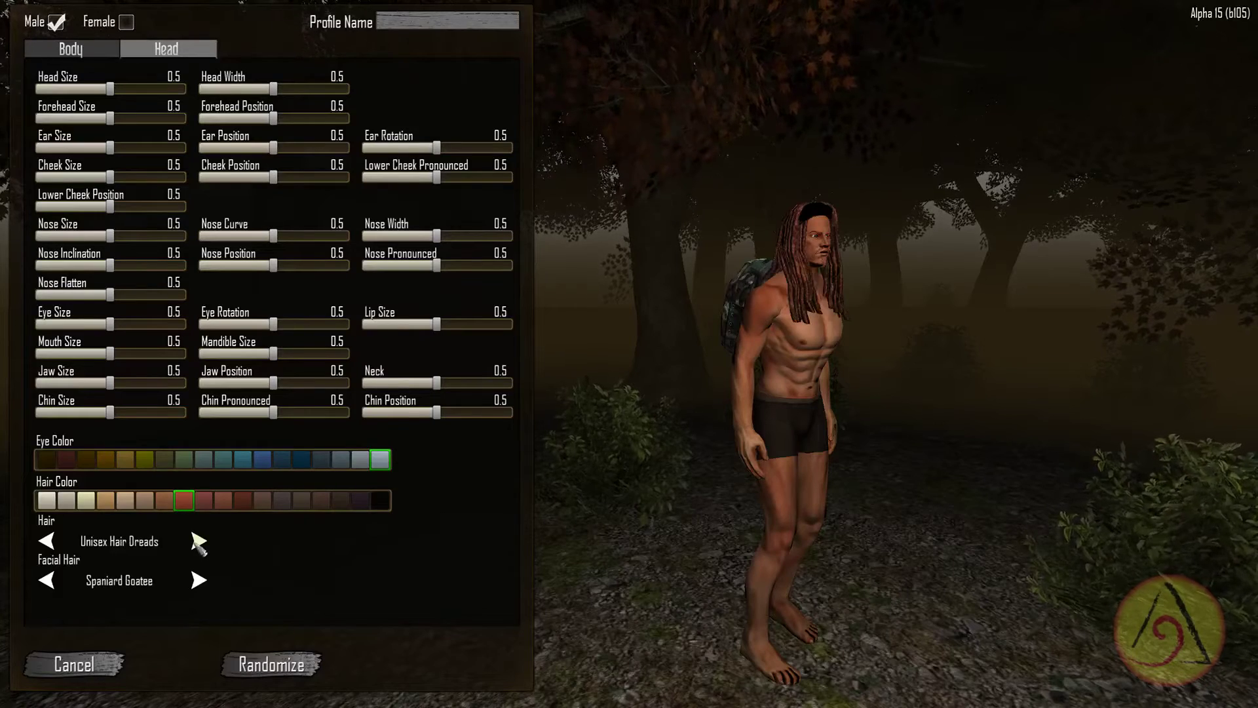
{"action": "left_click", "coordinate": [198, 542]}
{"action": "left_click", "coordinate": [198, 541]}
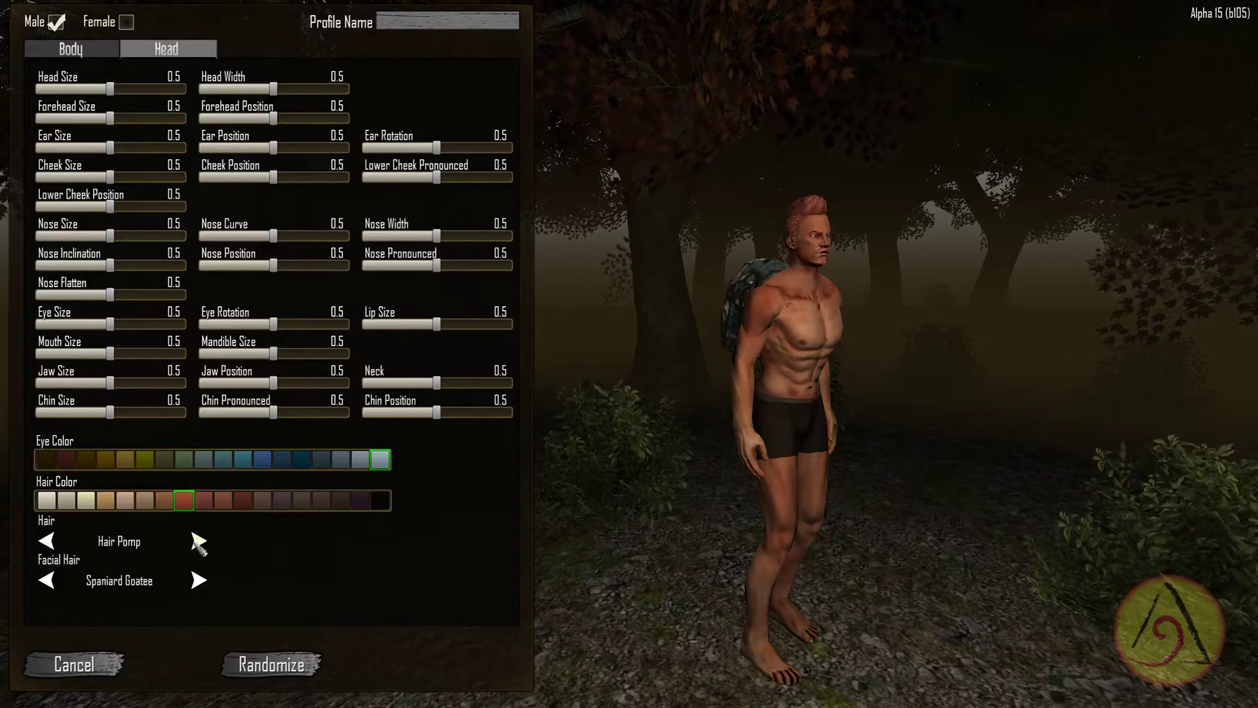
{"action": "left_click", "coordinate": [197, 542]}
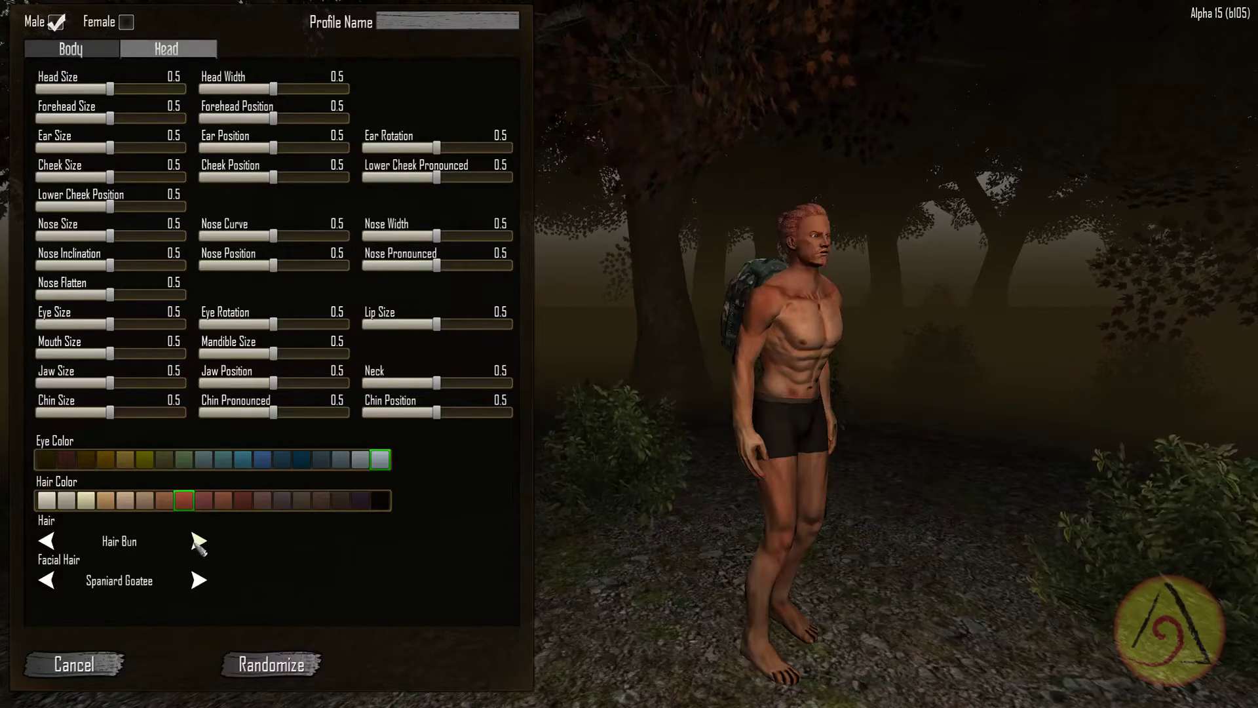
{"action": "left_click", "coordinate": [198, 542]}
{"action": "left_click", "coordinate": [198, 541]}
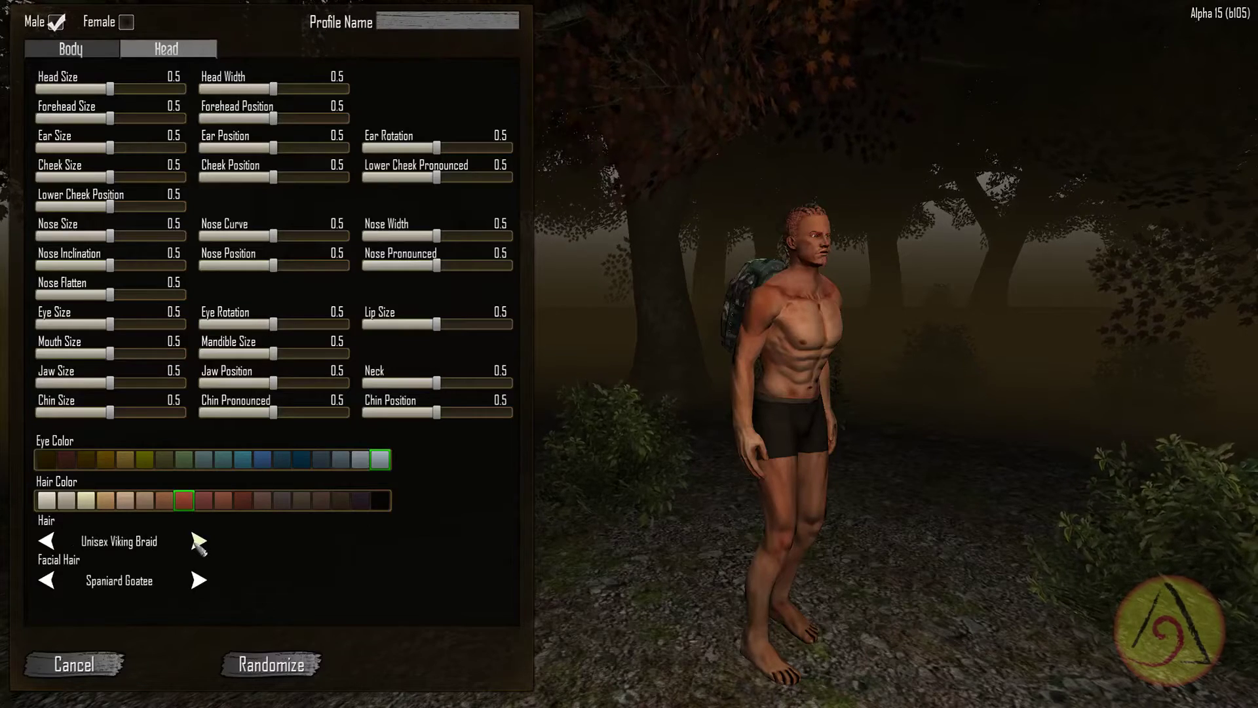
{"action": "left_click_drag", "start_coordinate": [1064, 294], "coordinate": [766, 325]}
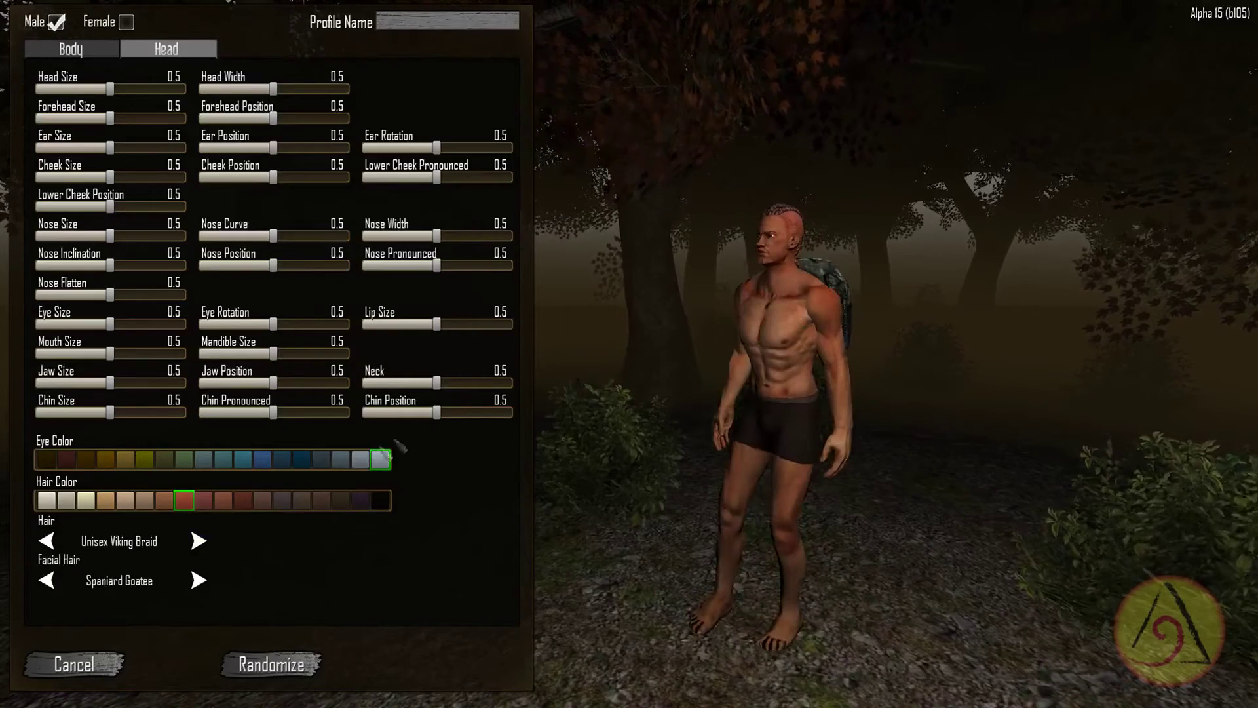
{"action": "left_click", "coordinate": [198, 541]}
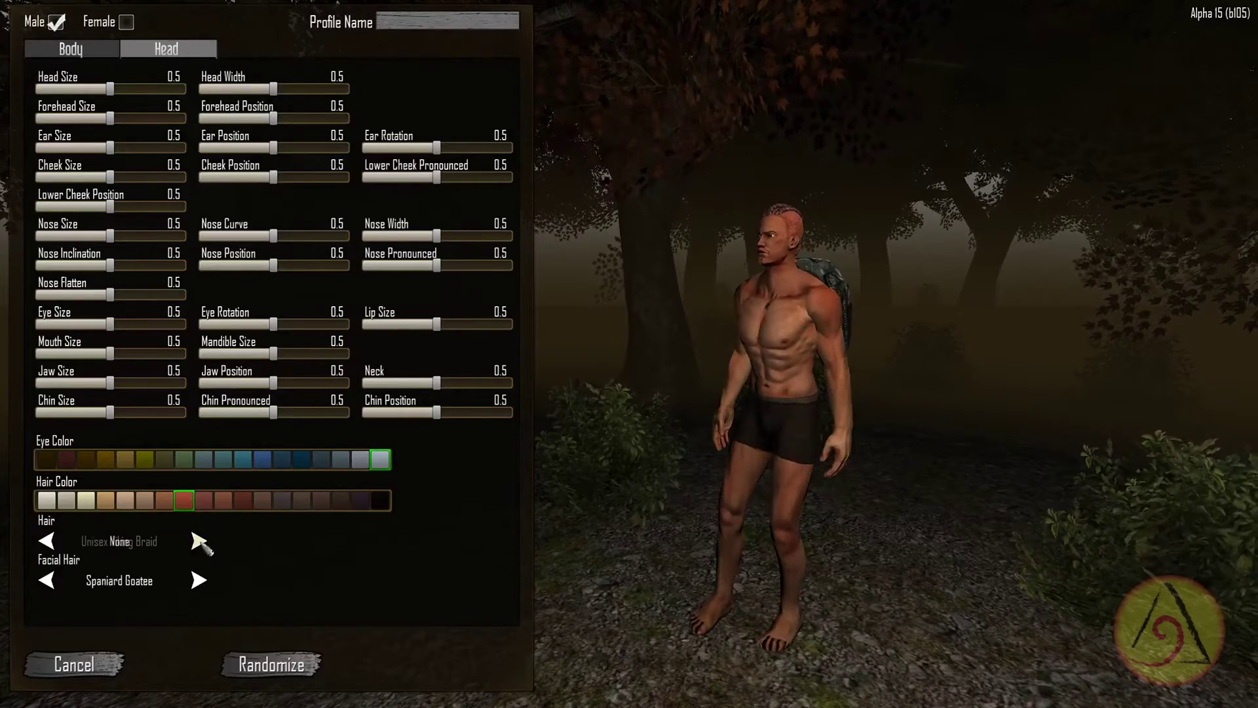
{"action": "left_click", "coordinate": [46, 542]}
{"action": "mouse_move", "coordinate": [815, 438]}
{"action": "left_mouse_down"}
{"action": "mouse_move", "coordinate": [889, 429]}
{"action": "mouse_move", "coordinate": [949, 372]}
{"action": "left_mouse_up"}
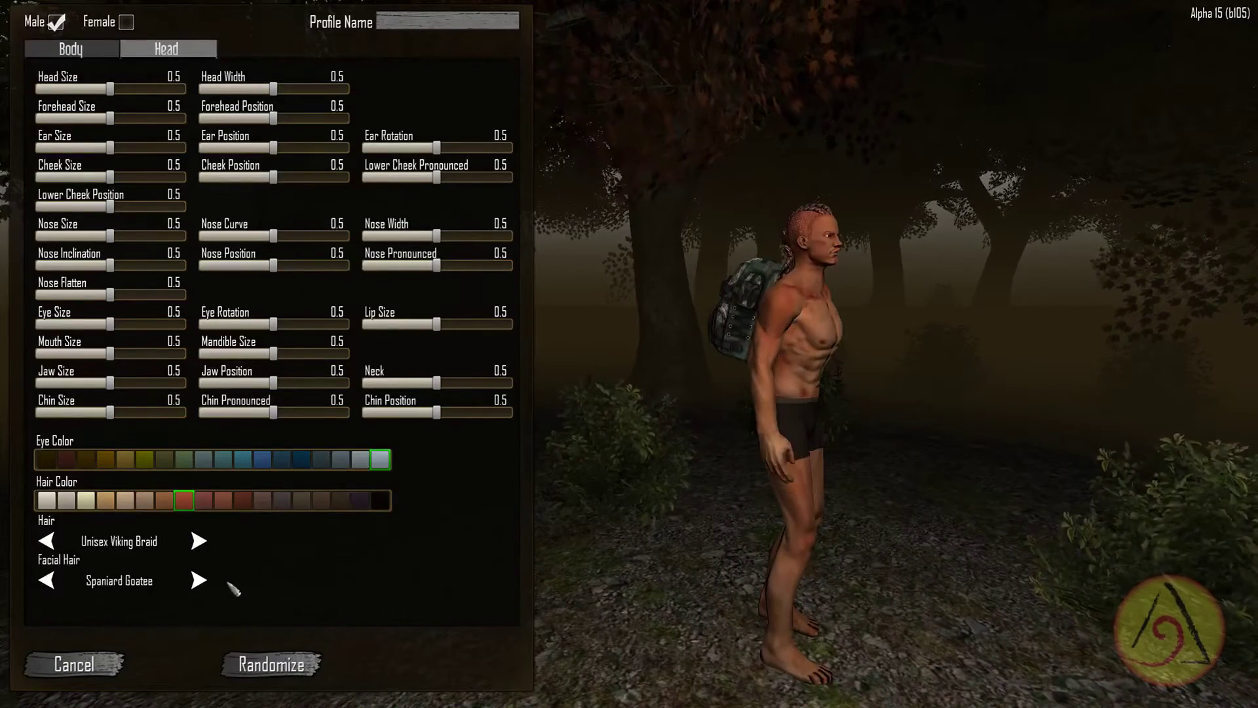
{"action": "left_click_drag", "start_coordinate": [838, 425], "coordinate": [811, 438]}
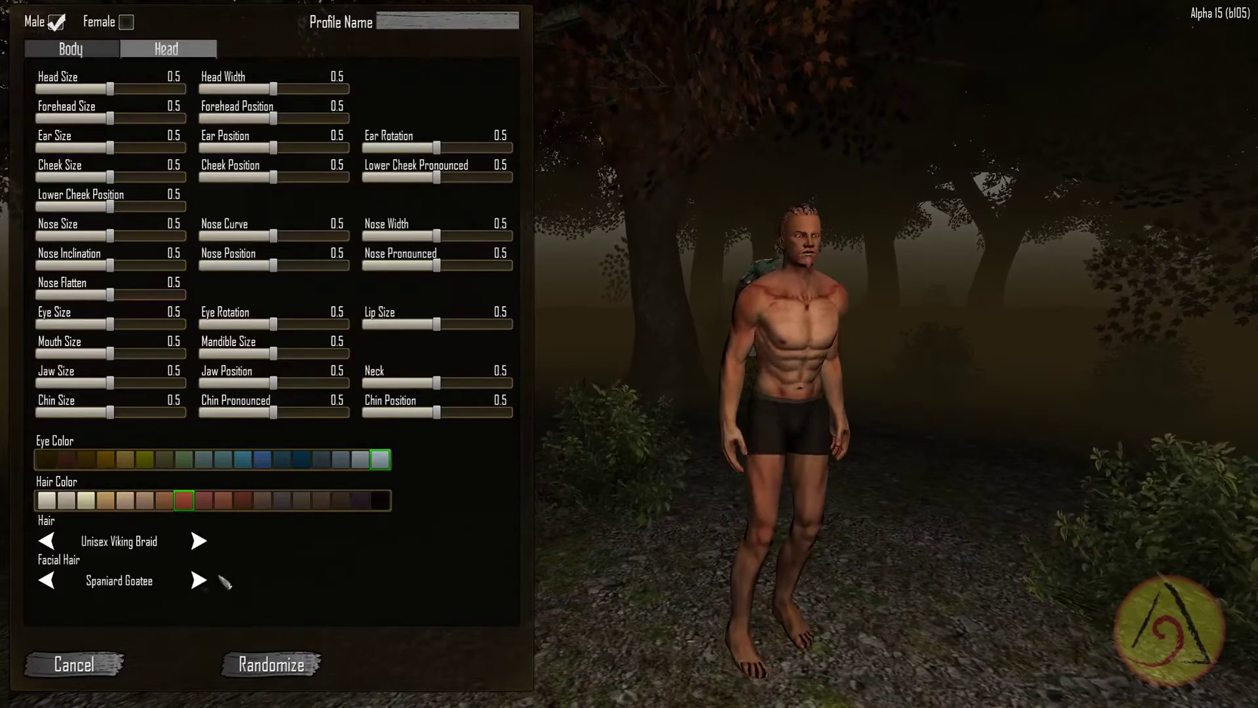
- Preview facial hair styles including Lawman Mustache, Shaggy Beard, Shaggy Goatee and Spaniard Goatee
{"action": "left_click", "coordinate": [198, 581]}
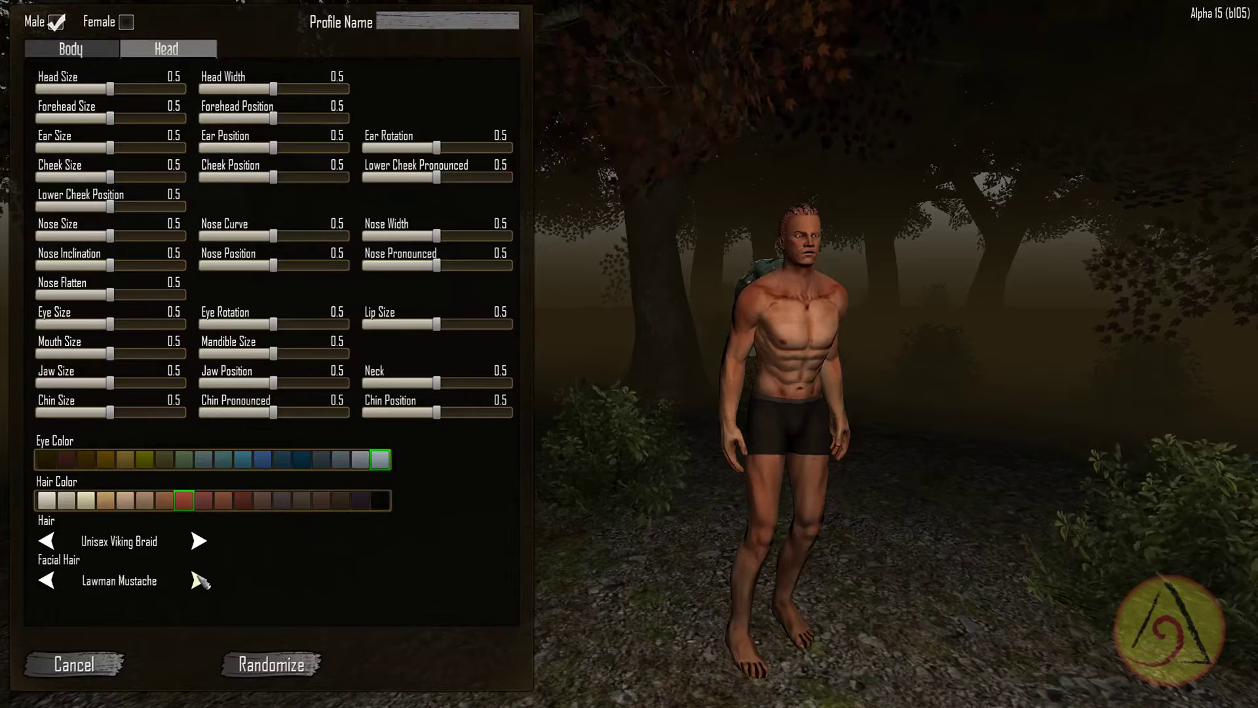
{"action": "left_click", "coordinate": [198, 580]}
{"action": "left_click", "coordinate": [198, 580]}
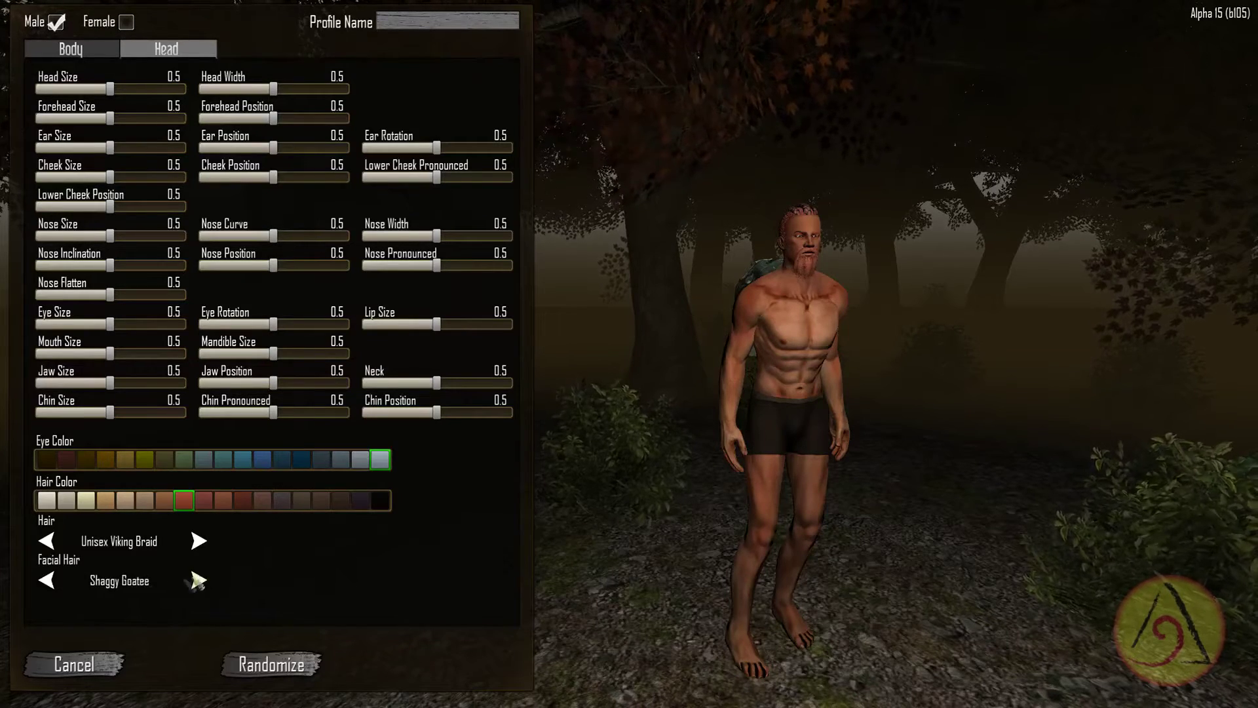
{"action": "left_click", "coordinate": [47, 580]}
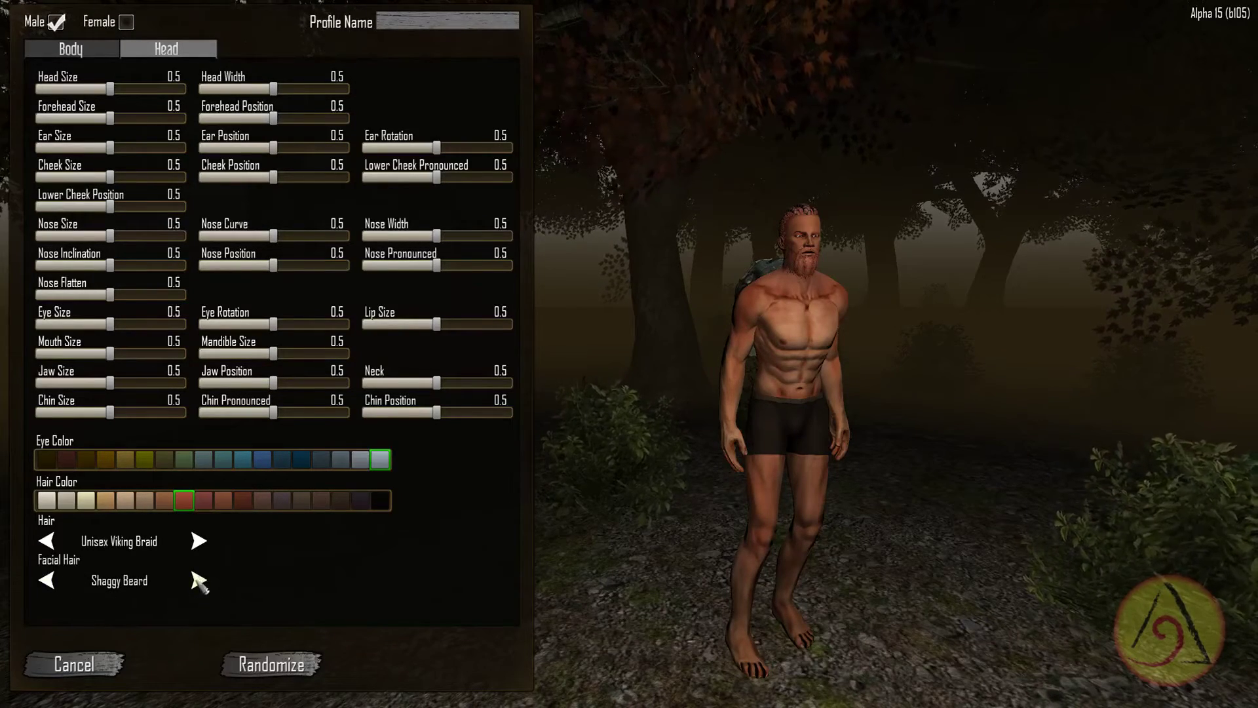
{"action": "left_click", "coordinate": [199, 581]}
{"action": "left_click", "coordinate": [199, 581]}
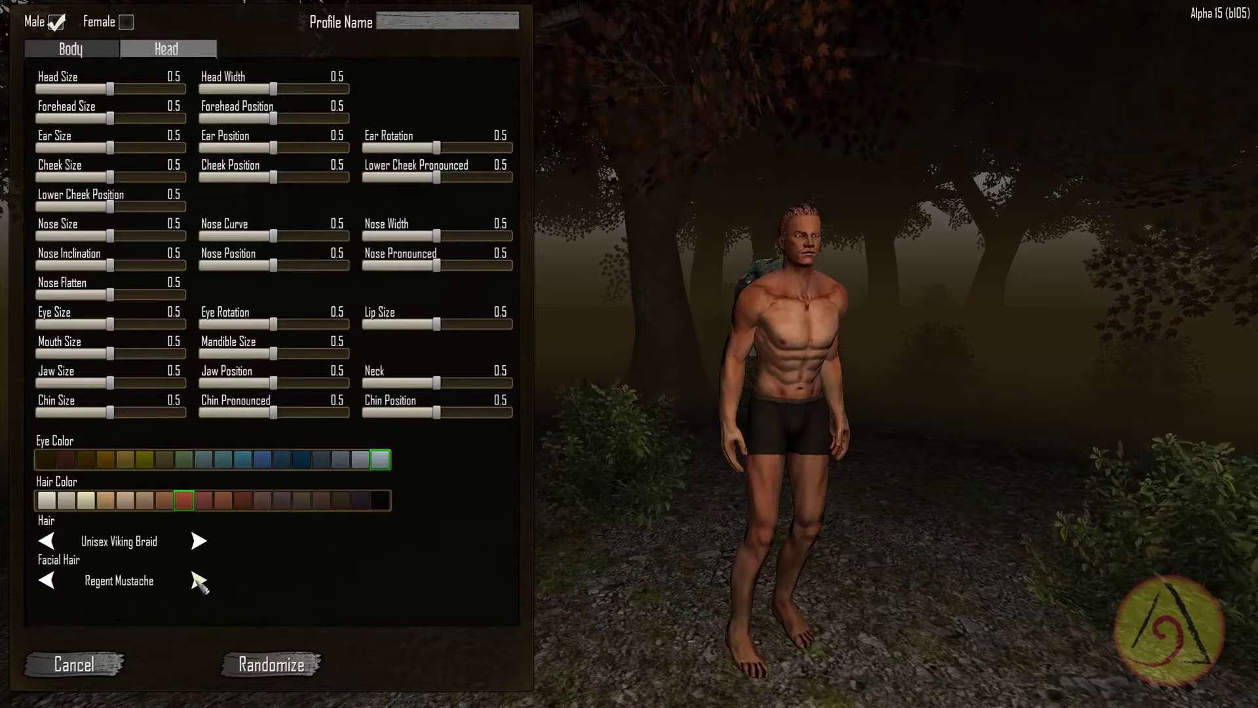
{"action": "left_click", "coordinate": [199, 581]}
{"action": "left_click", "coordinate": [199, 581]}
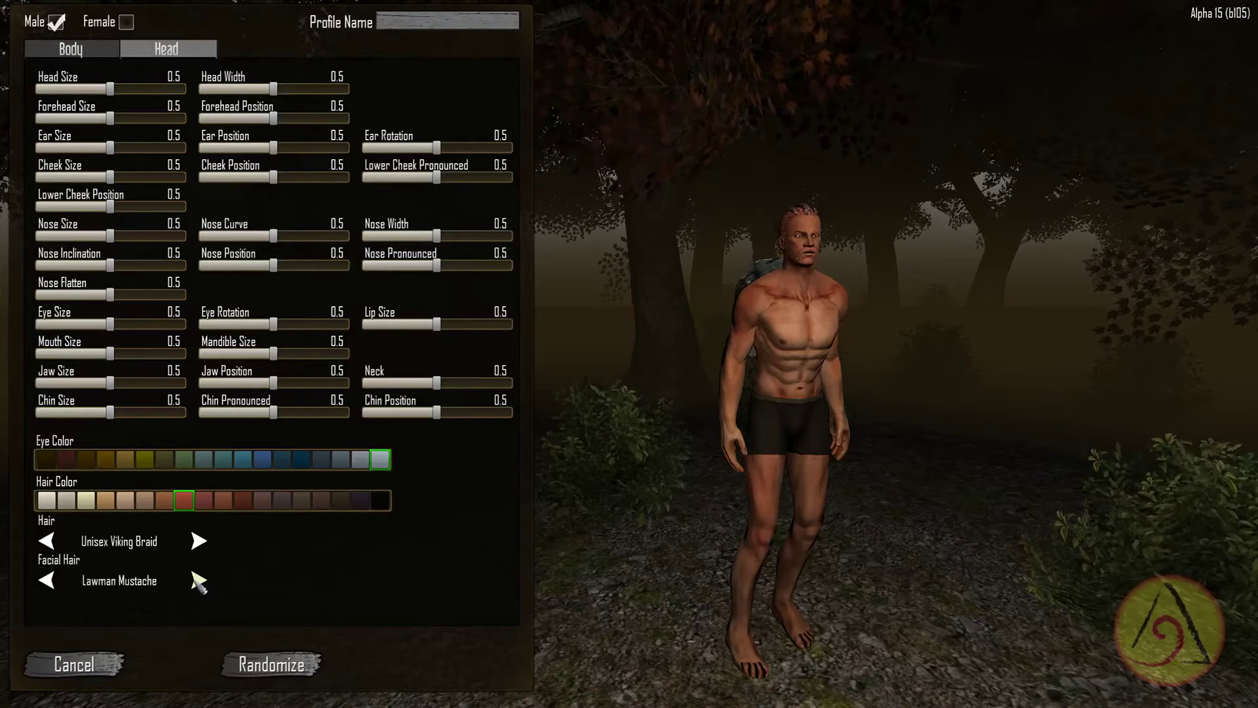
{"action": "left_click", "coordinate": [199, 581]}
{"action": "left_click", "coordinate": [198, 581]}
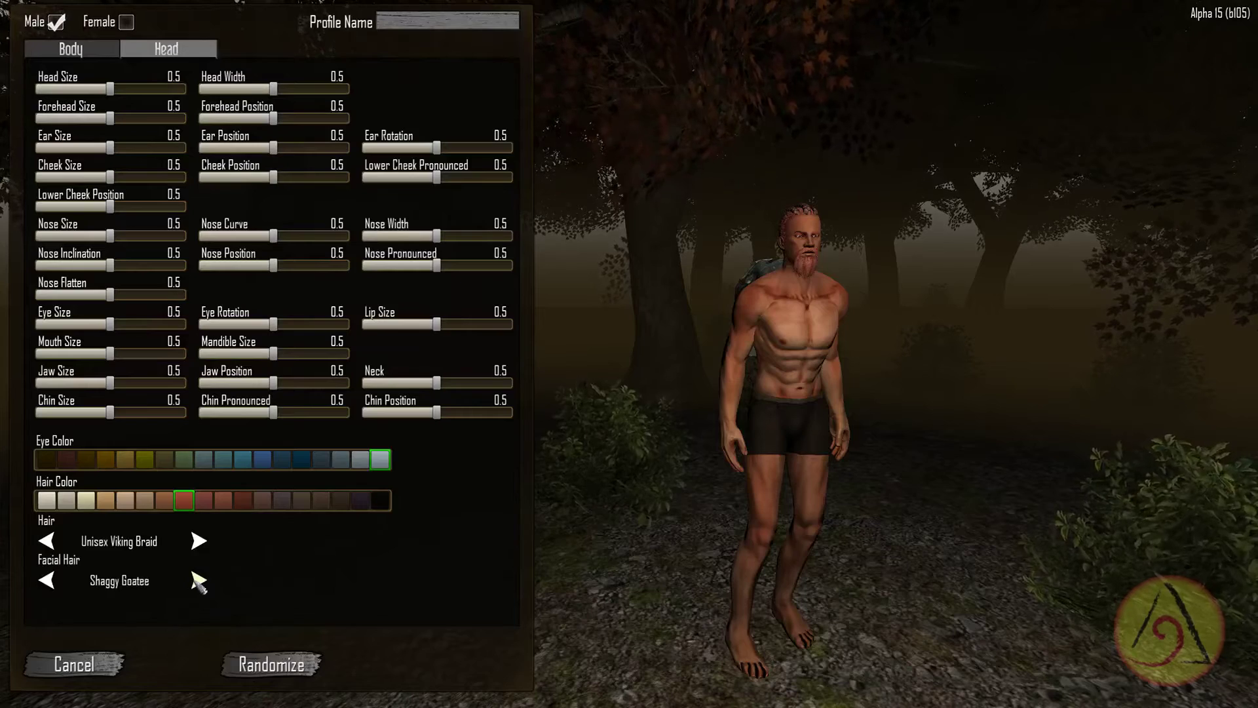
{"action": "left_click", "coordinate": [199, 581]}
{"action": "mouse_move", "coordinate": [748, 515]}
{"action": "left_mouse_down"}
{"action": "mouse_move", "coordinate": [802, 450]}
{"action": "mouse_move", "coordinate": [501, 510]}
{"action": "left_mouse_up"}
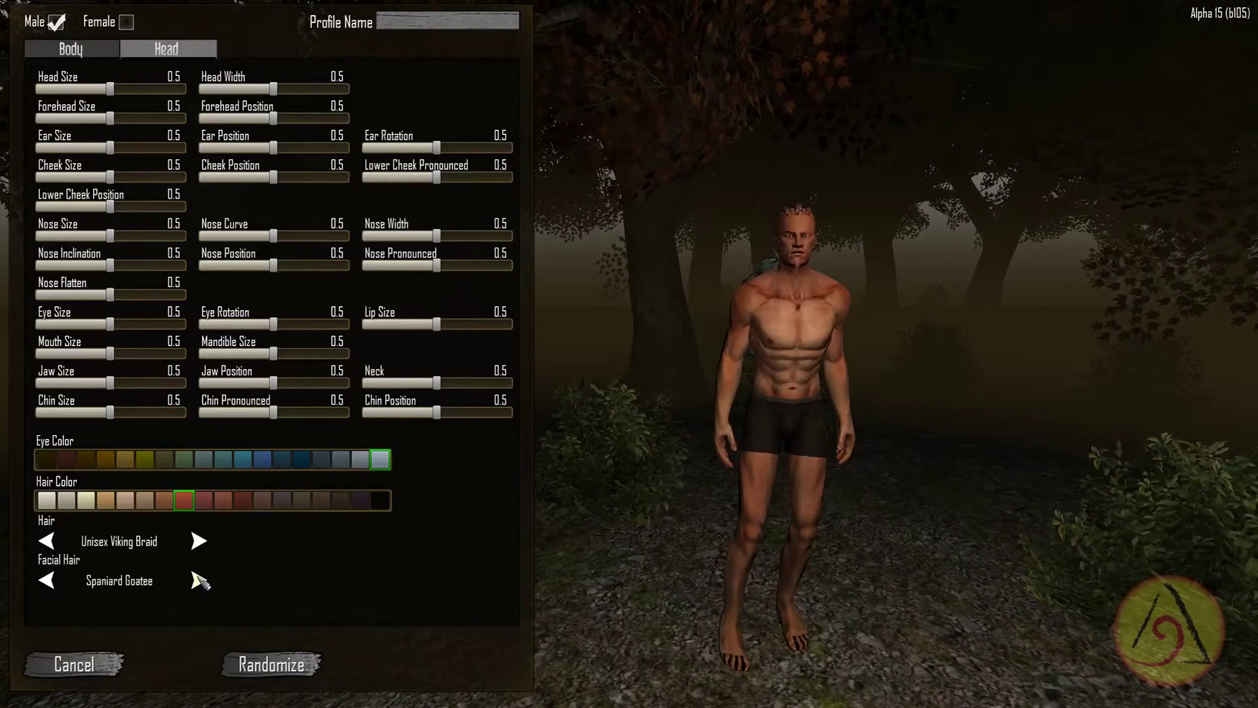
- Pass Regent Mustache and no facial hair to settle on Shaggy Beard, and step the hairstyle once
{"action": "left_click", "coordinate": [200, 580]}
{"action": "left_click", "coordinate": [200, 581]}
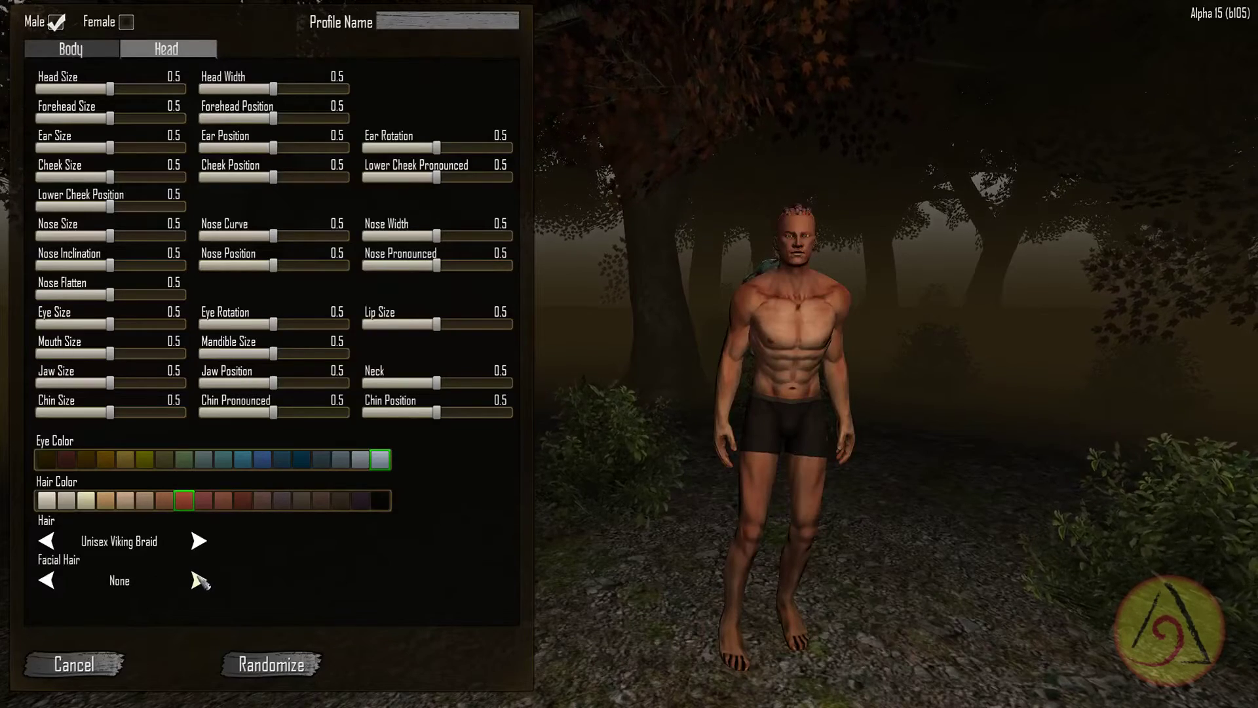
{"action": "left_click", "coordinate": [199, 580]}
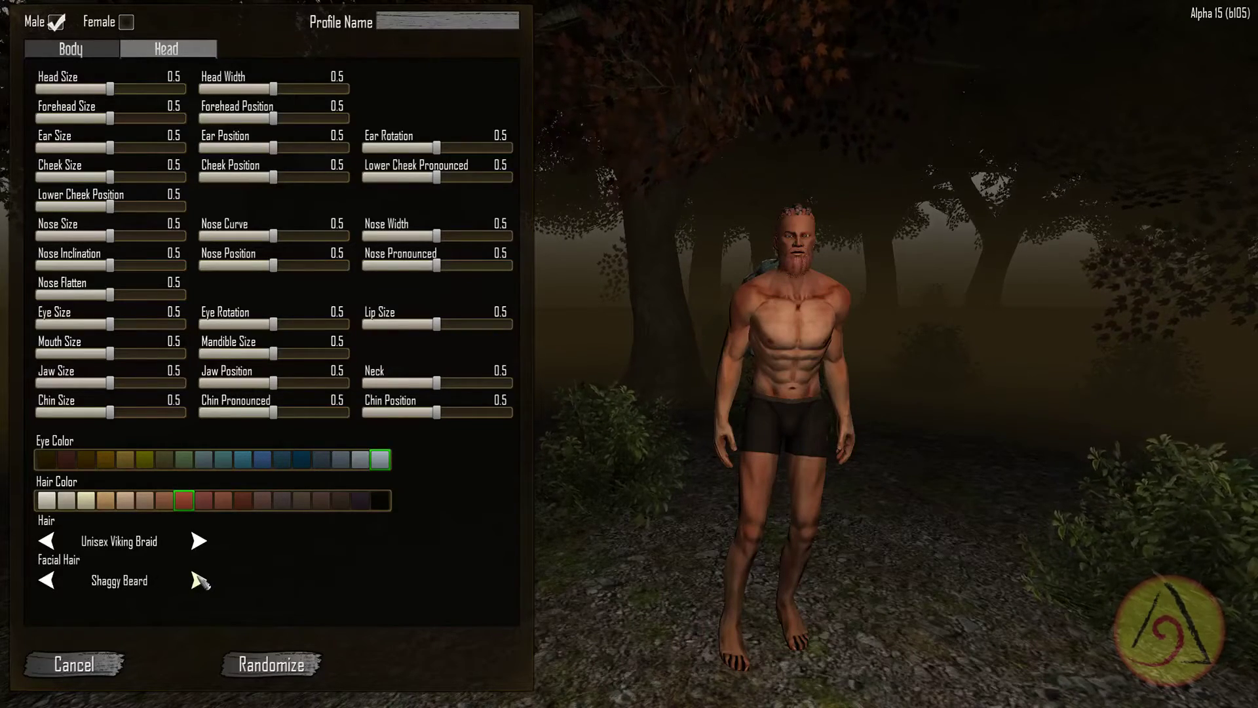
{"action": "mouse_move", "coordinate": [821, 398]}
{"action": "left_mouse_down"}
{"action": "mouse_move", "coordinate": [887, 381]}
{"action": "mouse_move", "coordinate": [591, 496]}
{"action": "left_mouse_up"}
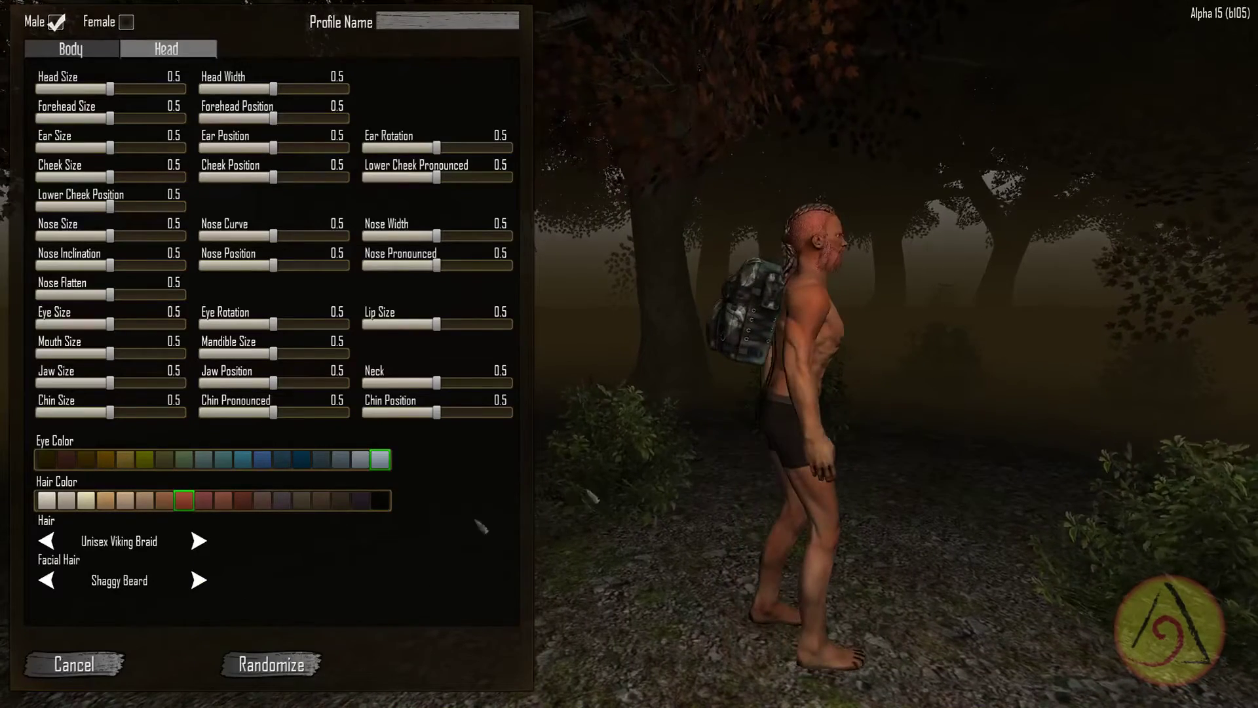
{"action": "left_click", "coordinate": [47, 541]}
- Step the hairstyle back through Hair Short Shaggy and Unisex Hair Dreads to Mohawk
{"action": "left_click", "coordinate": [49, 542]}
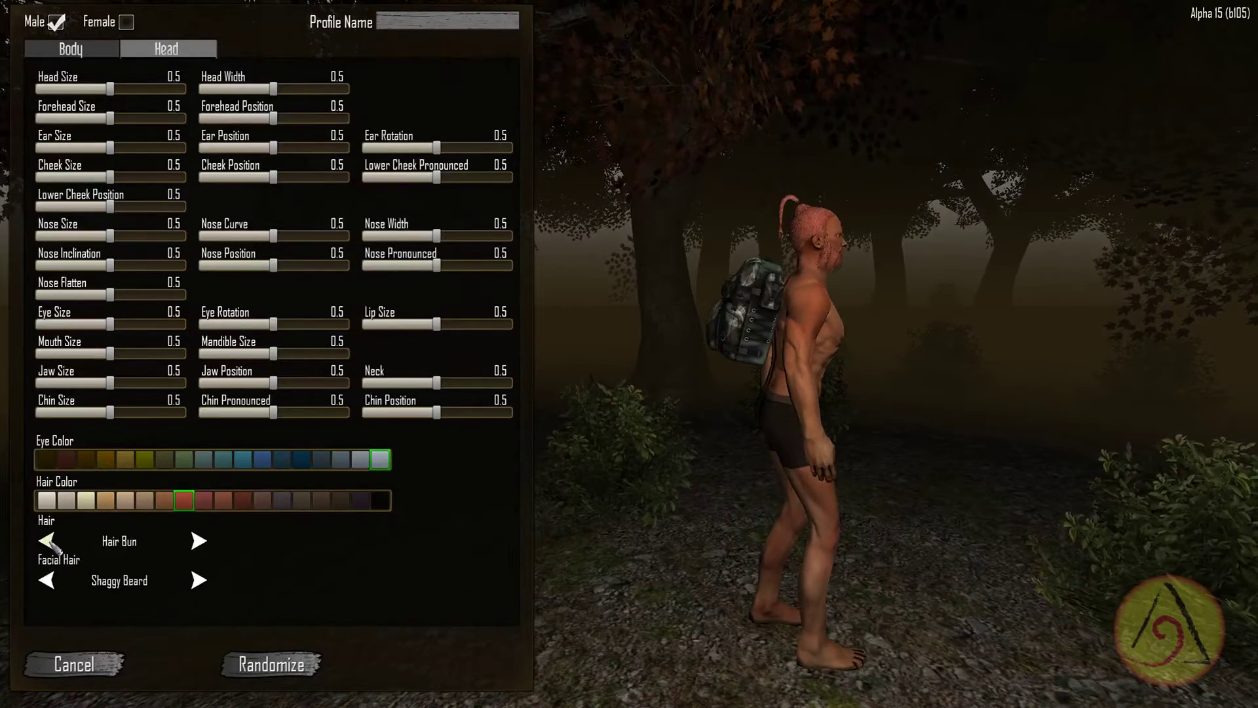
{"action": "left_click", "coordinate": [49, 541]}
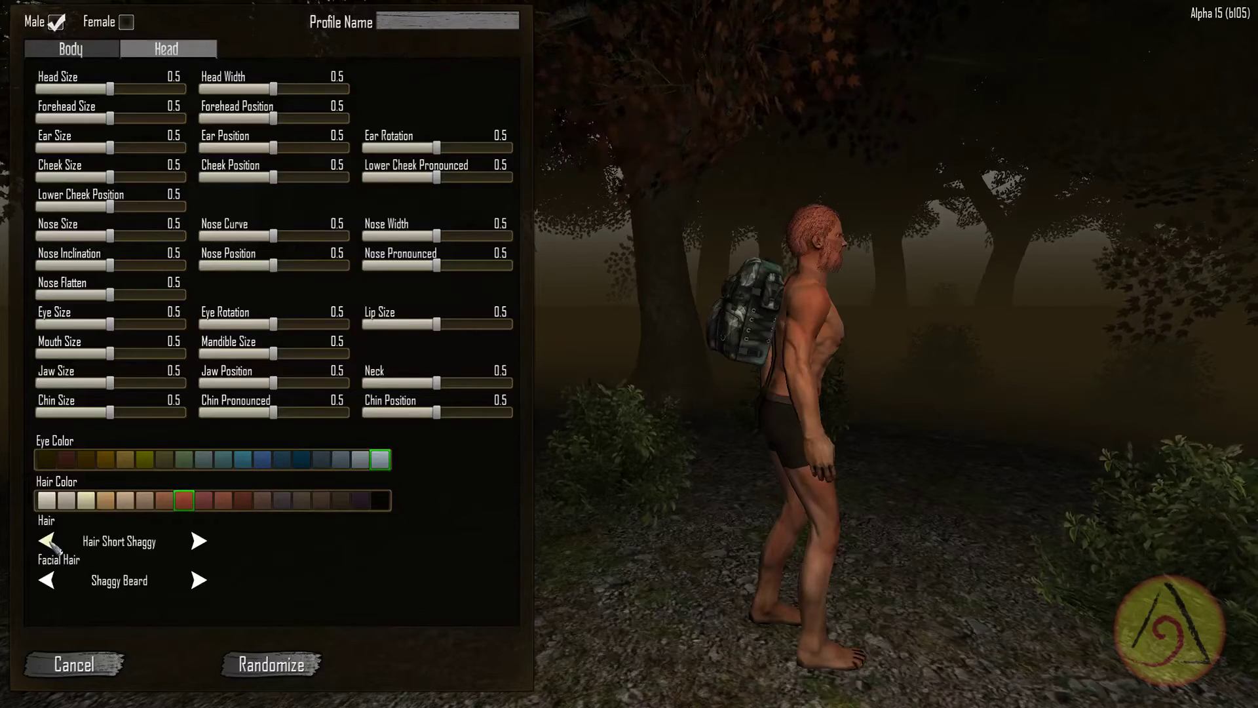
{"action": "left_click", "coordinate": [49, 541]}
{"action": "left_click", "coordinate": [49, 541]}
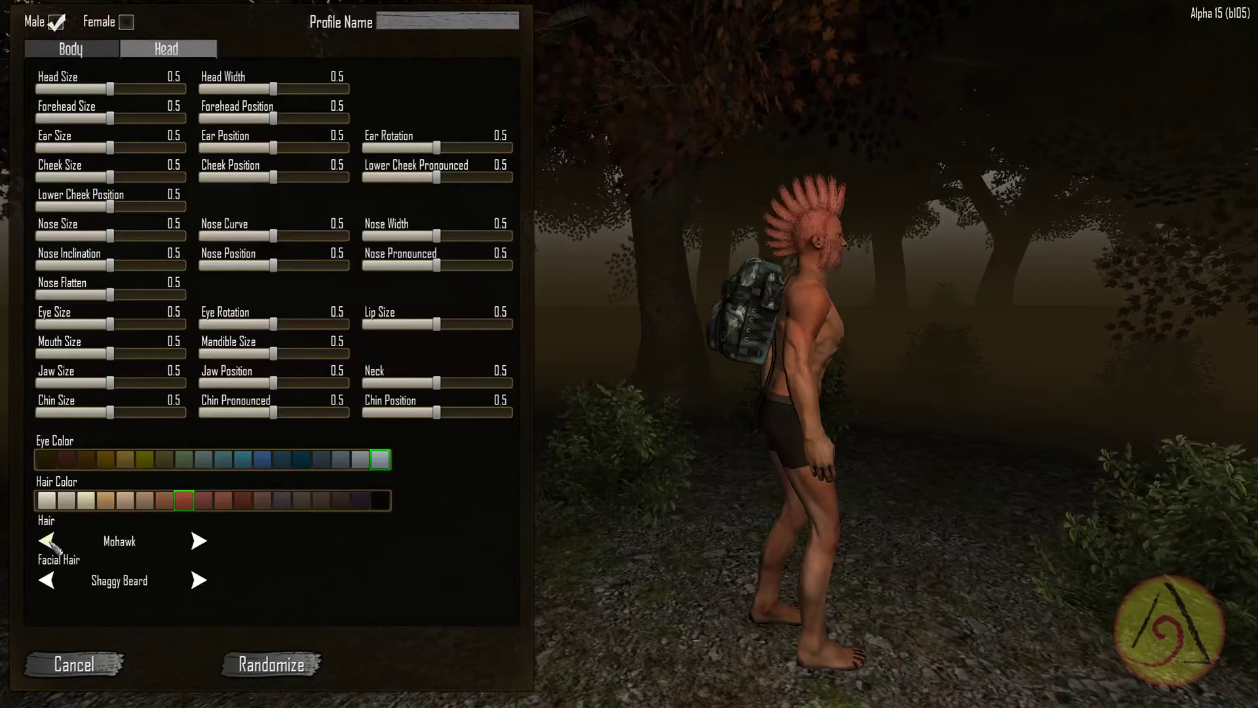
{"action": "left_click_drag", "start_coordinate": [831, 416], "coordinate": [647, 420]}
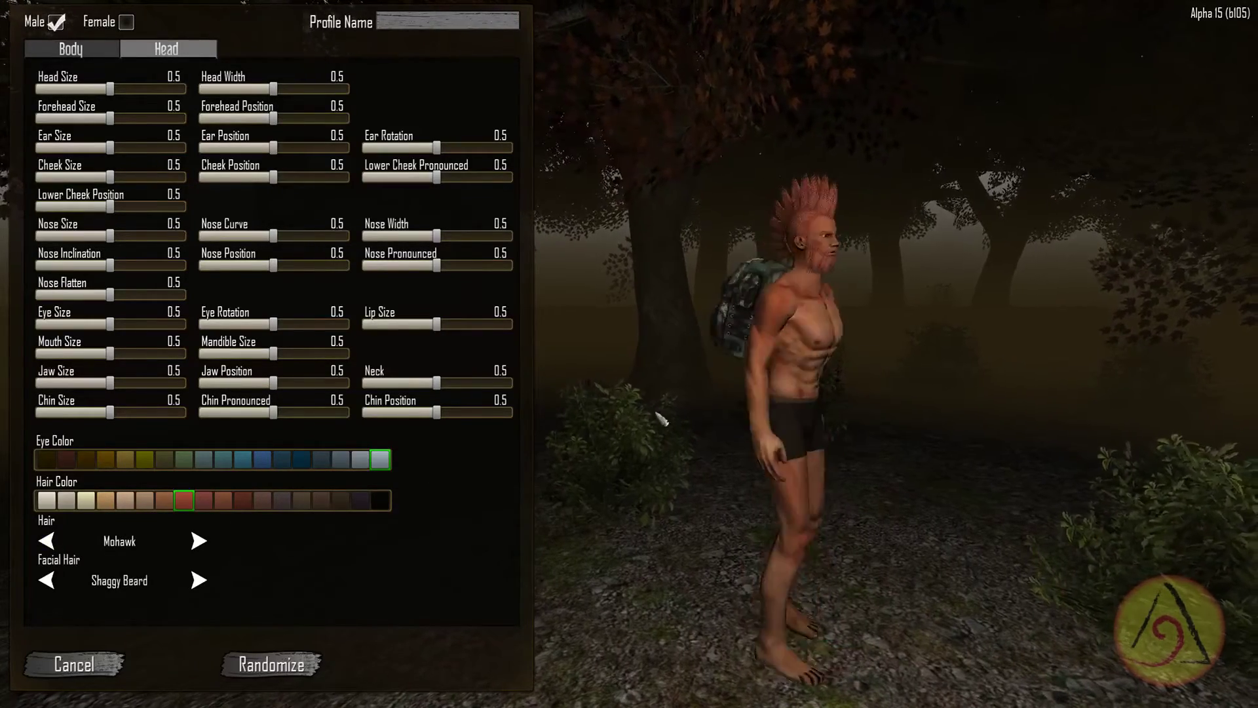
- Cycle through Shaggy Goatee, none, Regent Mustache and Shaggy Beard to settle on Lawman Mustache
{"action": "left_click", "coordinate": [198, 581]}
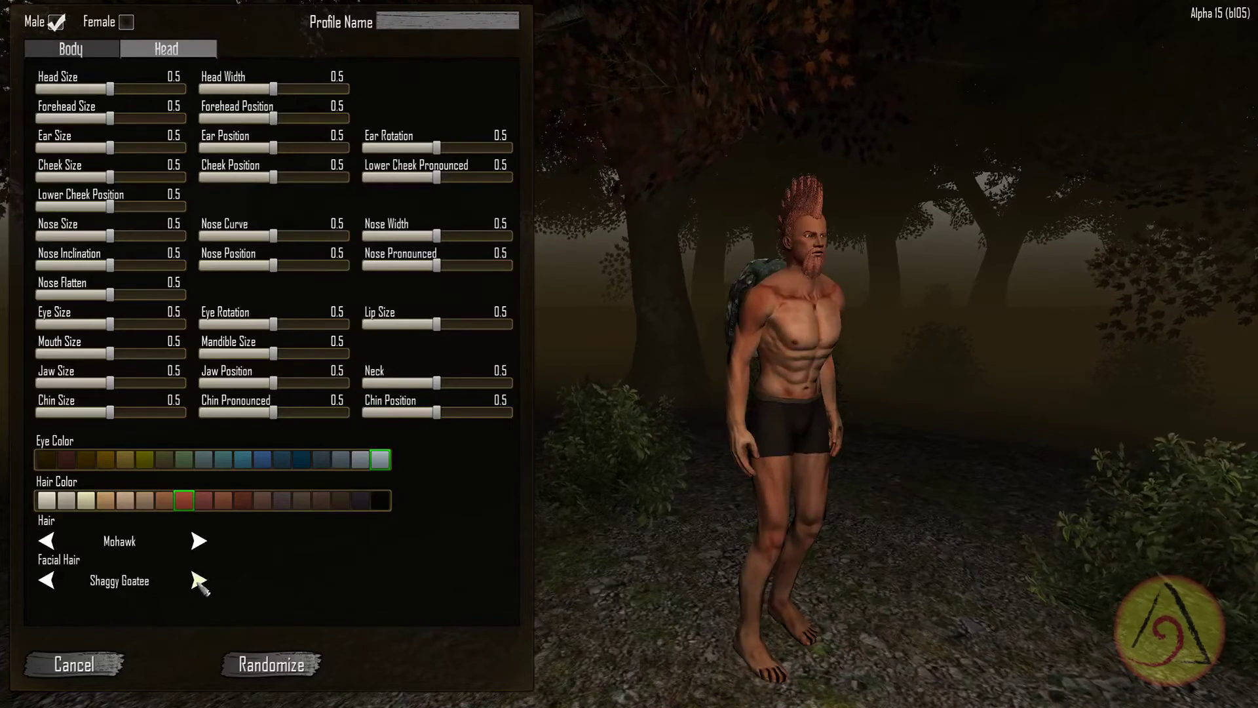
{"action": "left_click", "coordinate": [198, 581]}
{"action": "left_click", "coordinate": [199, 580]}
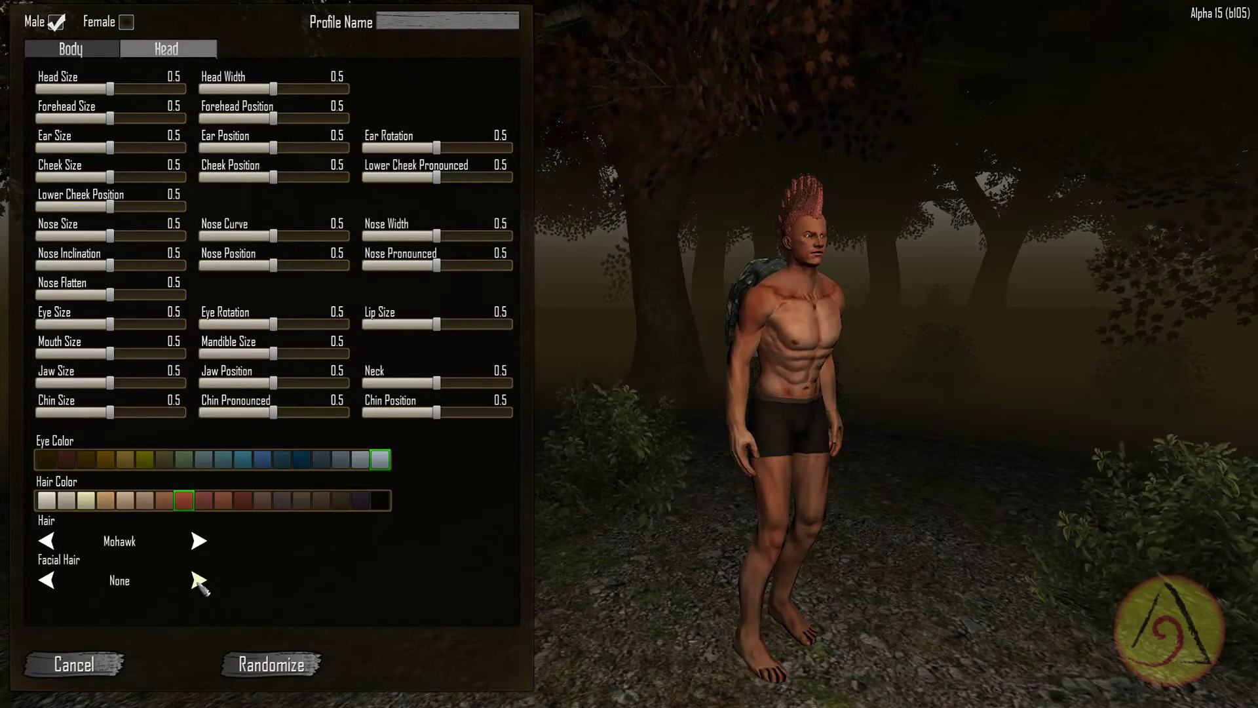
{"action": "left_click", "coordinate": [47, 581]}
{"action": "mouse_move", "coordinate": [896, 475]}
{"action": "left_mouse_down"}
{"action": "mouse_move", "coordinate": [737, 477]}
{"action": "mouse_move", "coordinate": [846, 477]}
{"action": "left_mouse_up"}
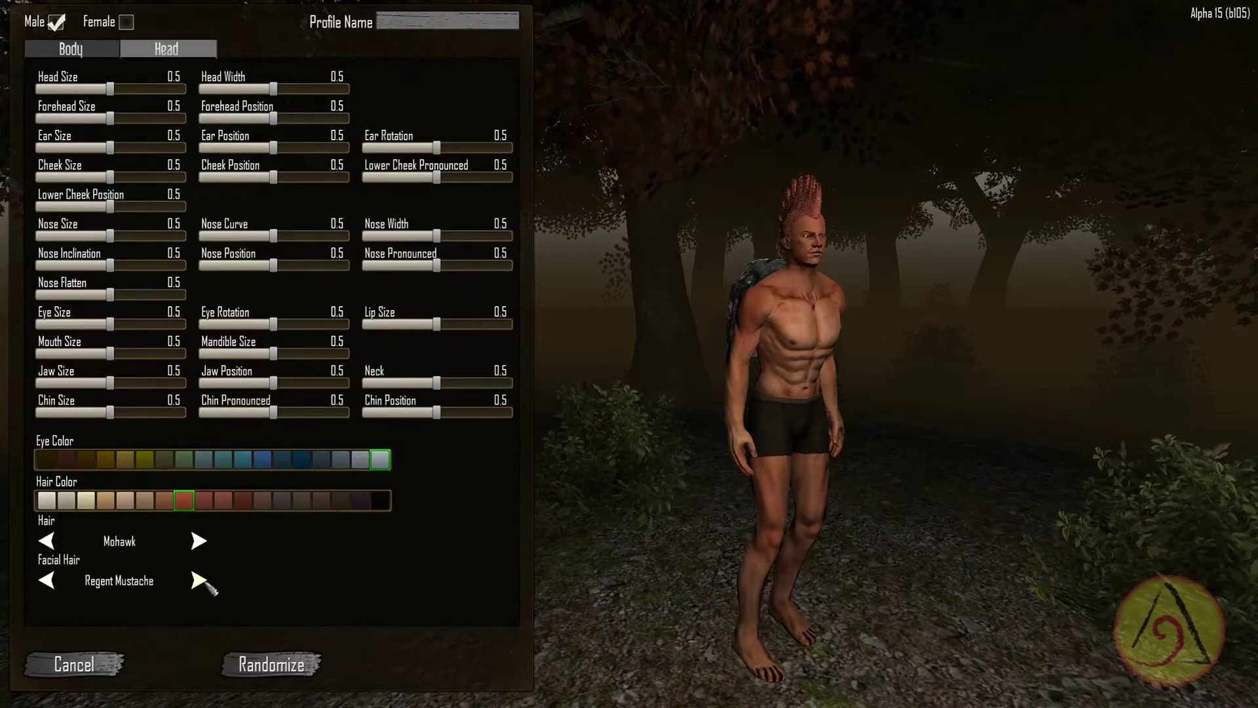
{"action": "left_click", "coordinate": [199, 581]}
{"action": "left_click", "coordinate": [198, 581]}
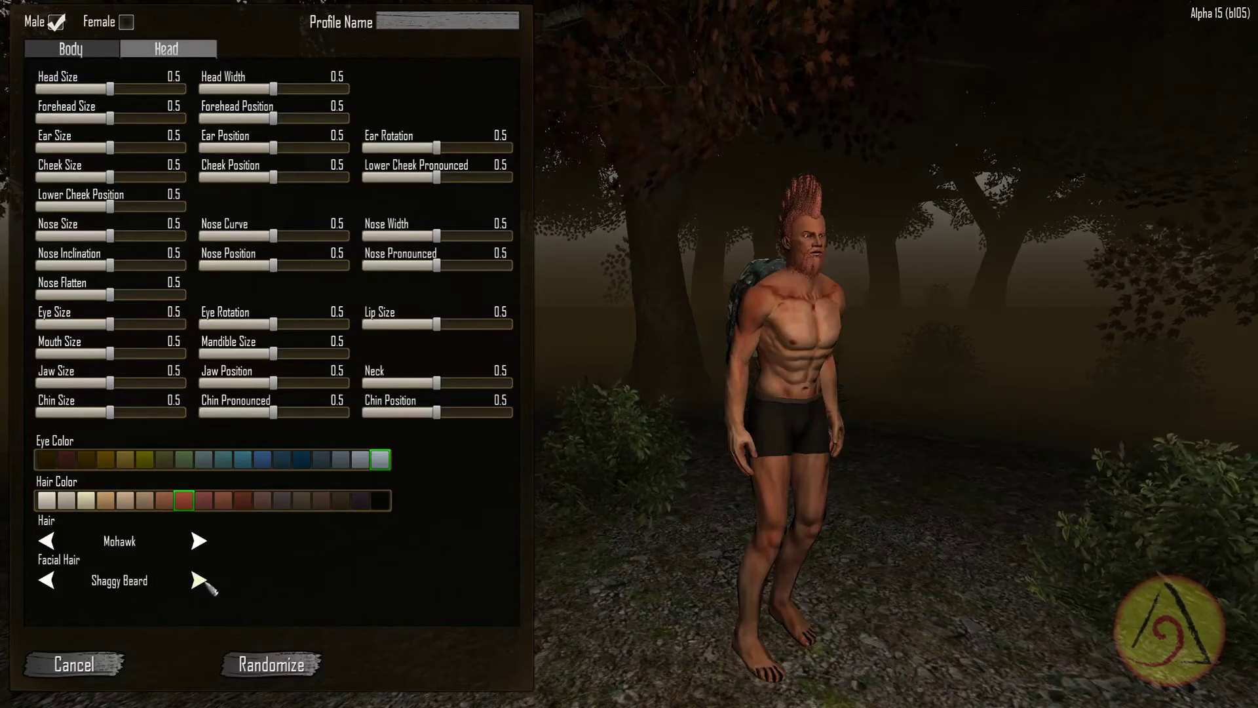
{"action": "left_click", "coordinate": [47, 581]}
{"action": "mouse_move", "coordinate": [888, 468]}
{"action": "left_mouse_down"}
{"action": "mouse_move", "coordinate": [763, 488]}
{"action": "mouse_move", "coordinate": [1013, 419]}
{"action": "left_mouse_up"}
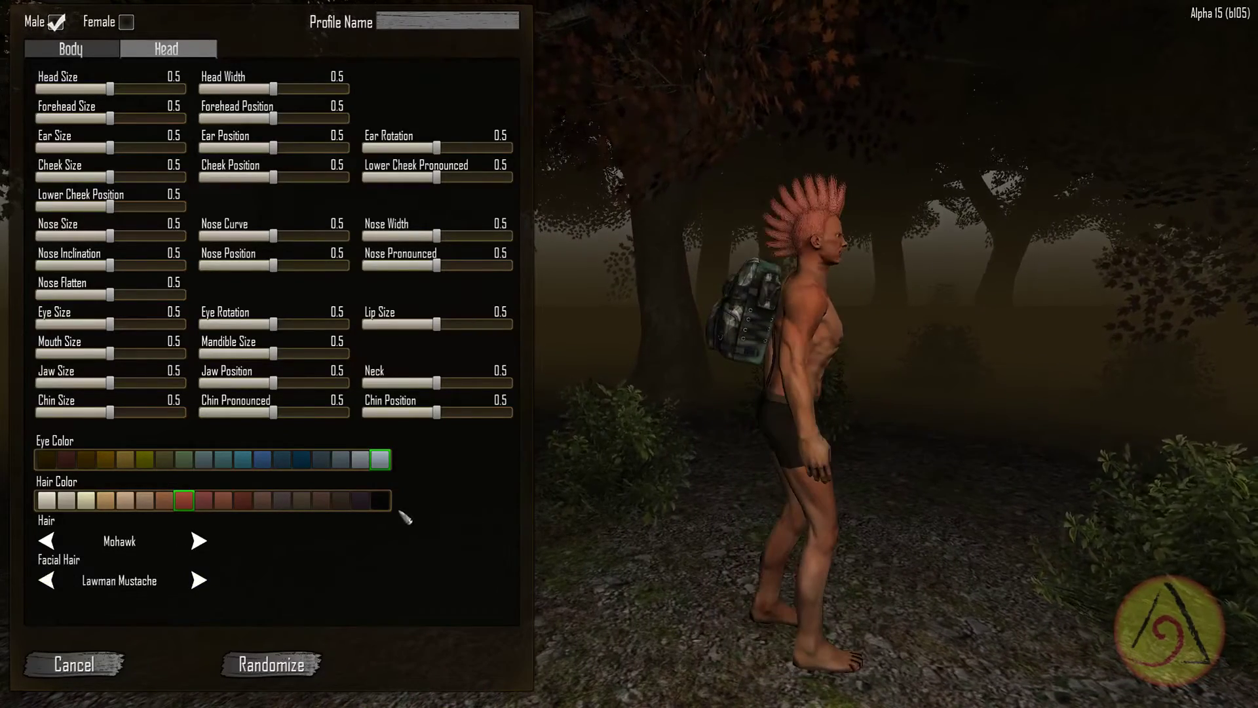
- Colour the mohawk black and rotate the character to check the final look
{"action": "left_click", "coordinate": [381, 500]}
{"action": "mouse_move", "coordinate": [747, 394]}
{"action": "left_mouse_down"}
{"action": "mouse_move", "coordinate": [814, 440]}
{"action": "mouse_move", "coordinate": [738, 444]}
{"action": "left_mouse_up"}
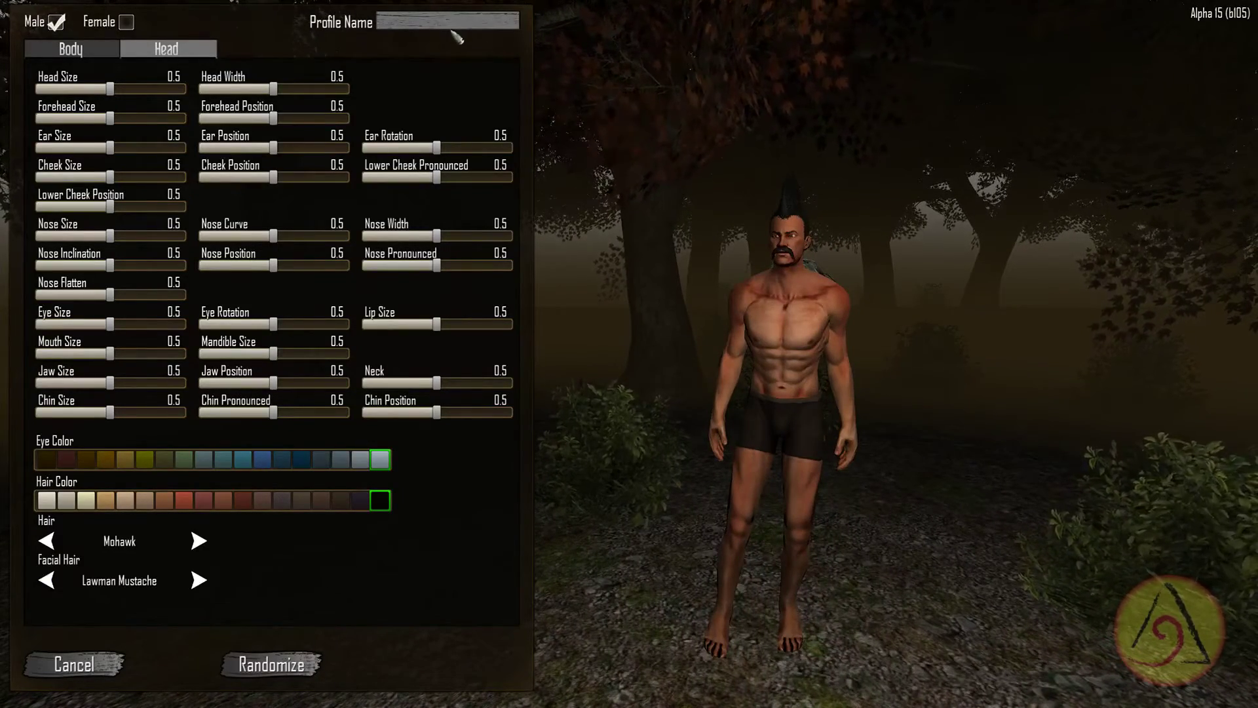
{"action": "mouse_move", "coordinate": [764, 348]}
{"action": "left_mouse_down"}
{"action": "mouse_move", "coordinate": [805, 346]}
{"action": "mouse_move", "coordinate": [610, 284]}
{"action": "mouse_move", "coordinate": [853, 245]}
{"action": "left_mouse_up"}
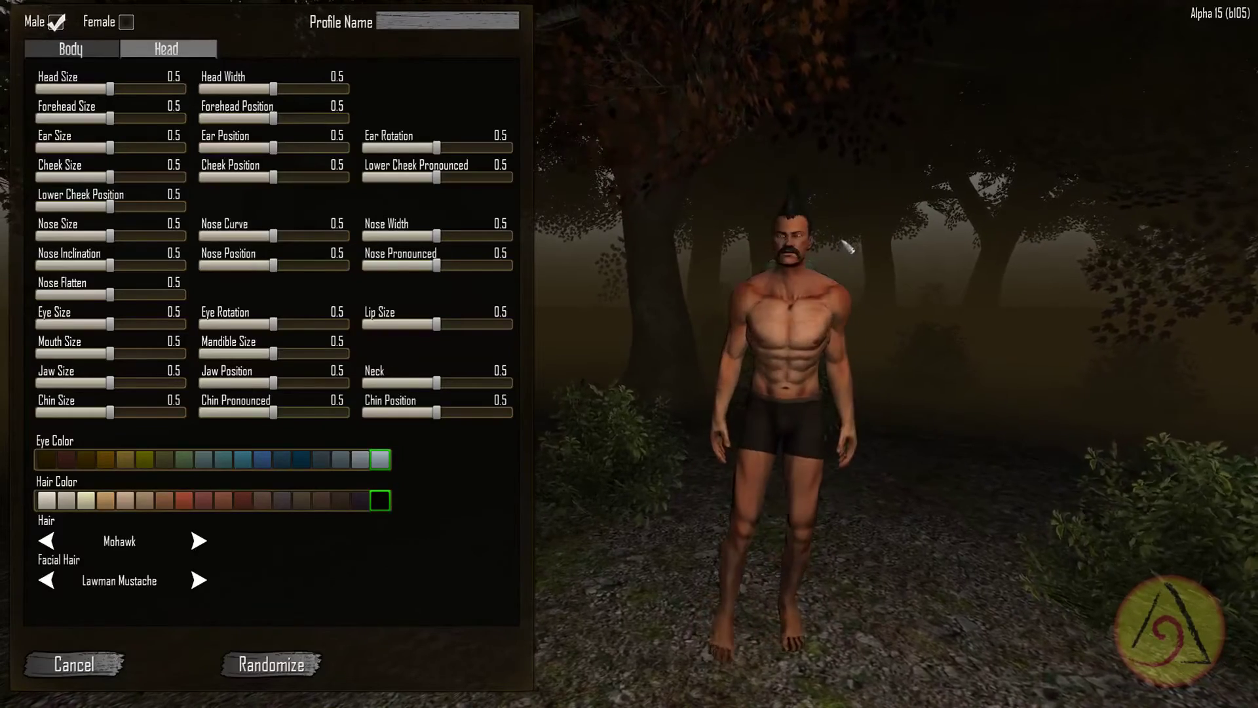
{"action": "left_click_drag", "start_coordinate": [751, 336], "coordinate": [530, 211]}
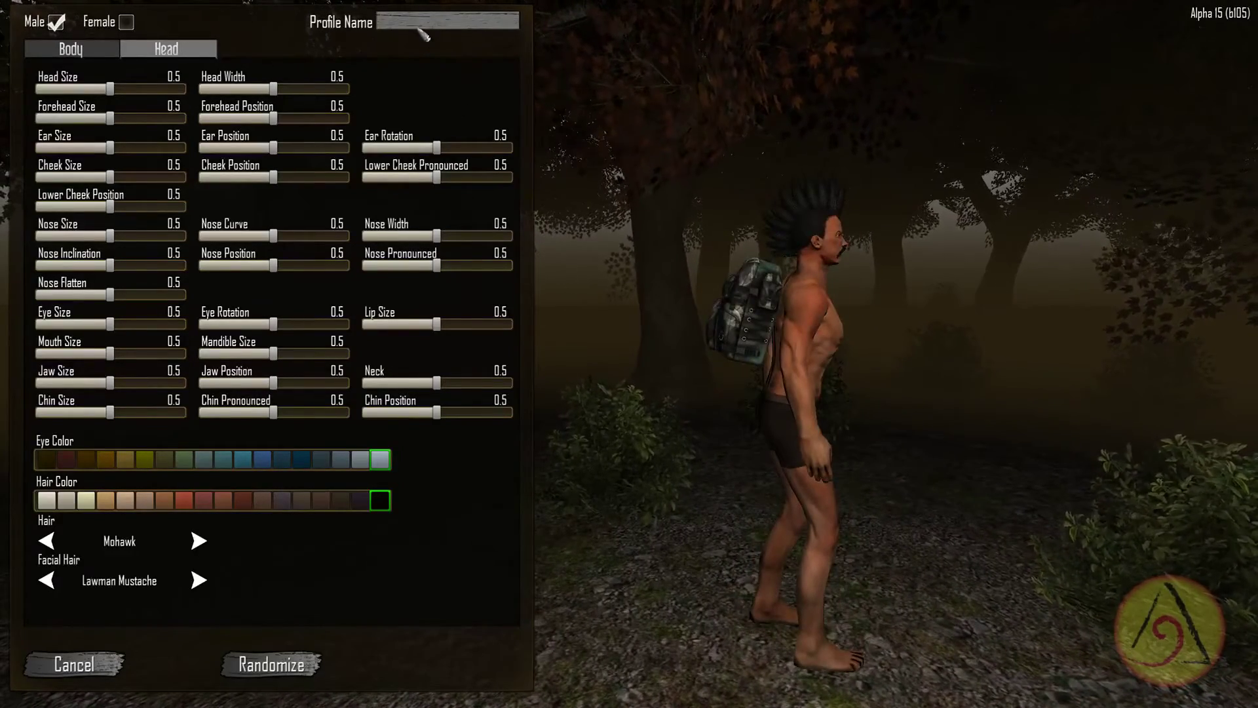
{"action": "type", "text": "Ski"}
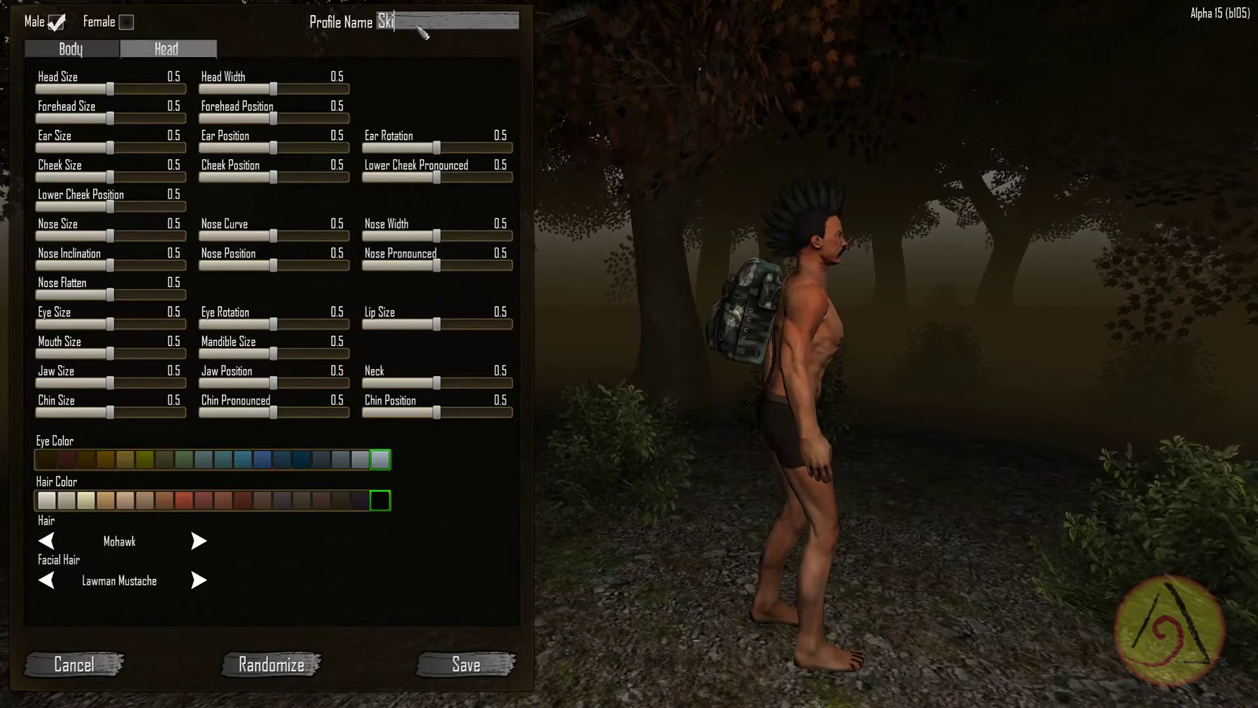
{"action": "type", "text": "pp"}
{"action": "type", "text": "ed"}
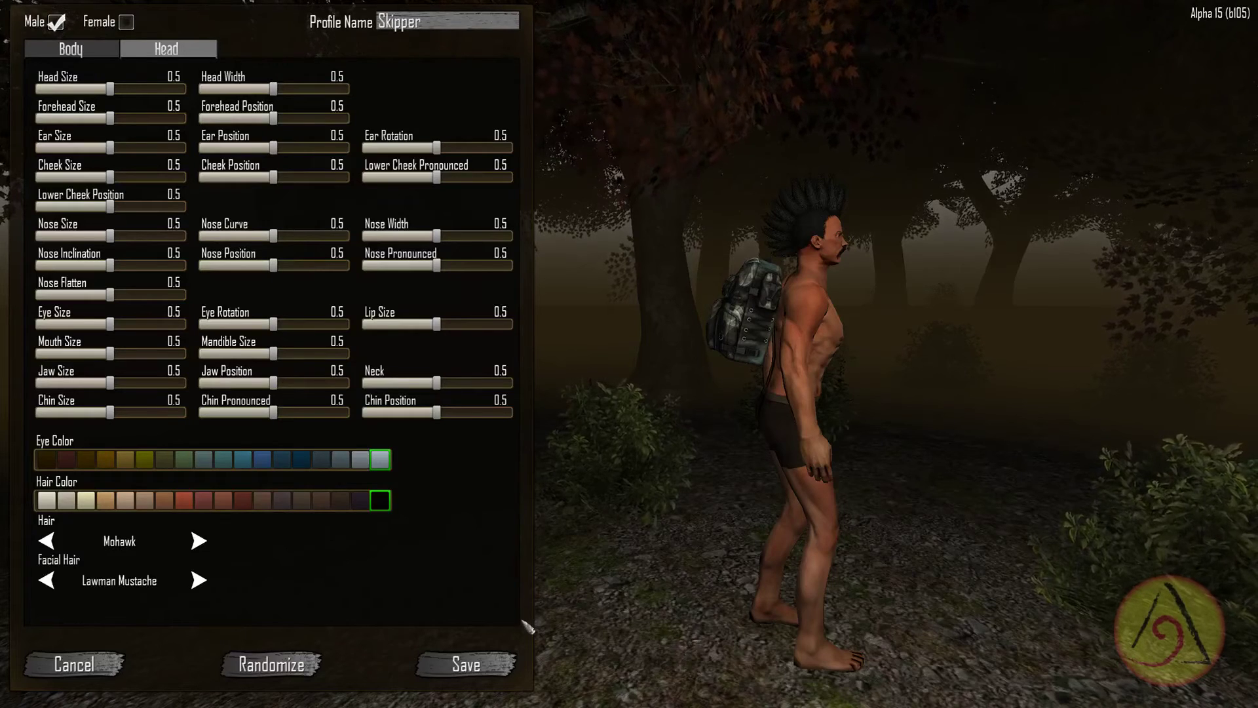
- Save the character as the profile named 'Skipper'
{"action": "left_click", "coordinate": [466, 664]}
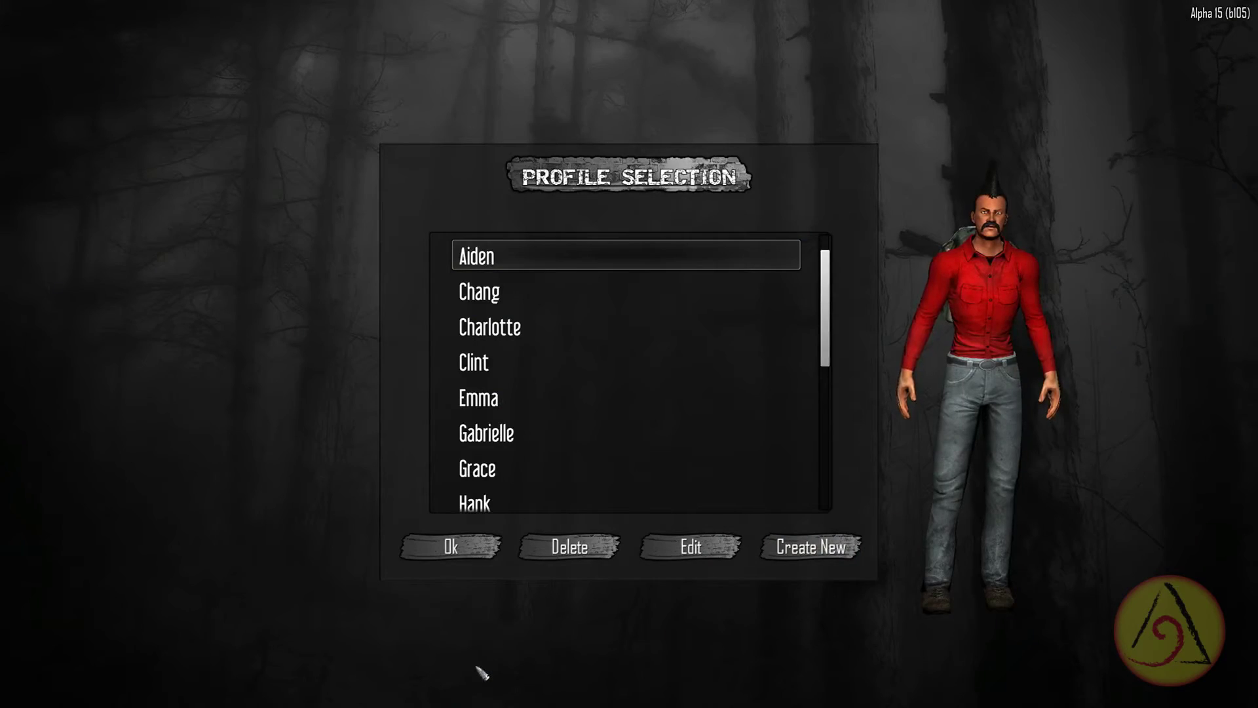
{"action": "scroll", "coordinate": [629, 452], "scroll_direction": "down", "scroll_amount": 4}
{"action": "scroll", "coordinate": [630, 462], "scroll_direction": "down", "scroll_amount": 4}
{"action": "scroll", "coordinate": [630, 472], "scroll_direction": "down", "scroll_amount": 3}
- Select the Skipper profile and confirm it to reach the Survival SP Navezgane setup
{"action": "left_click", "coordinate": [590, 492]}
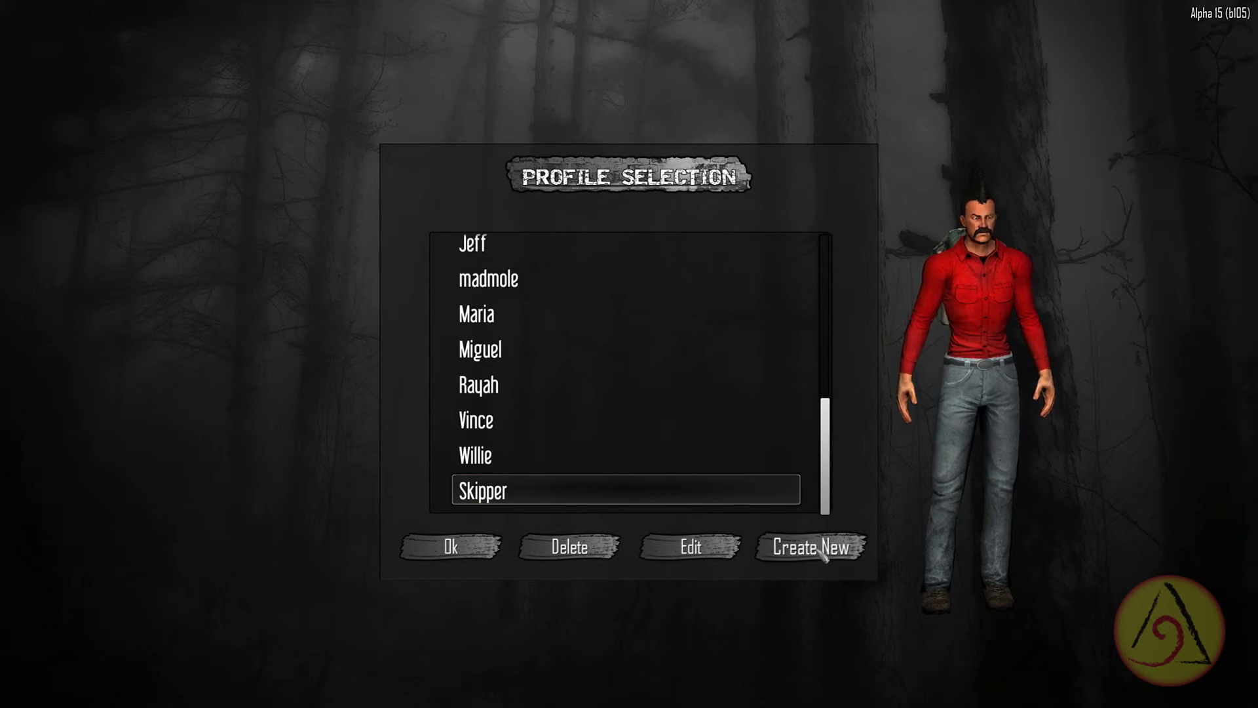
{"action": "left_click", "coordinate": [452, 546]}
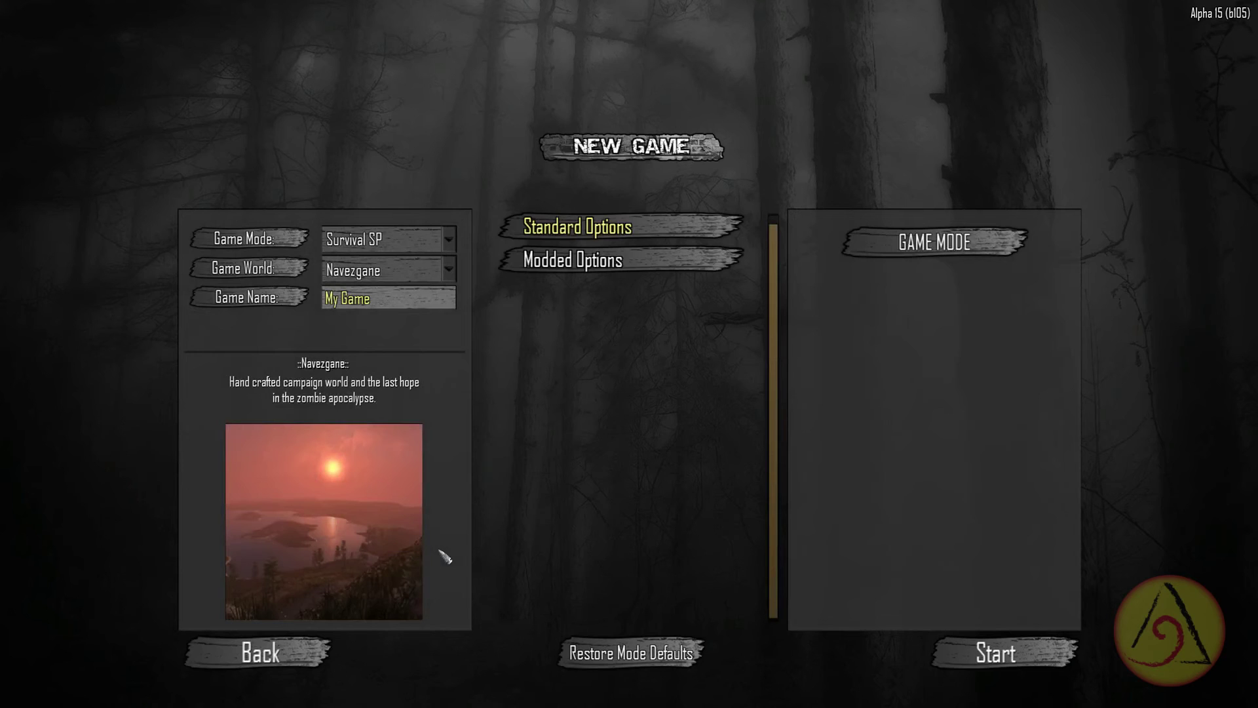